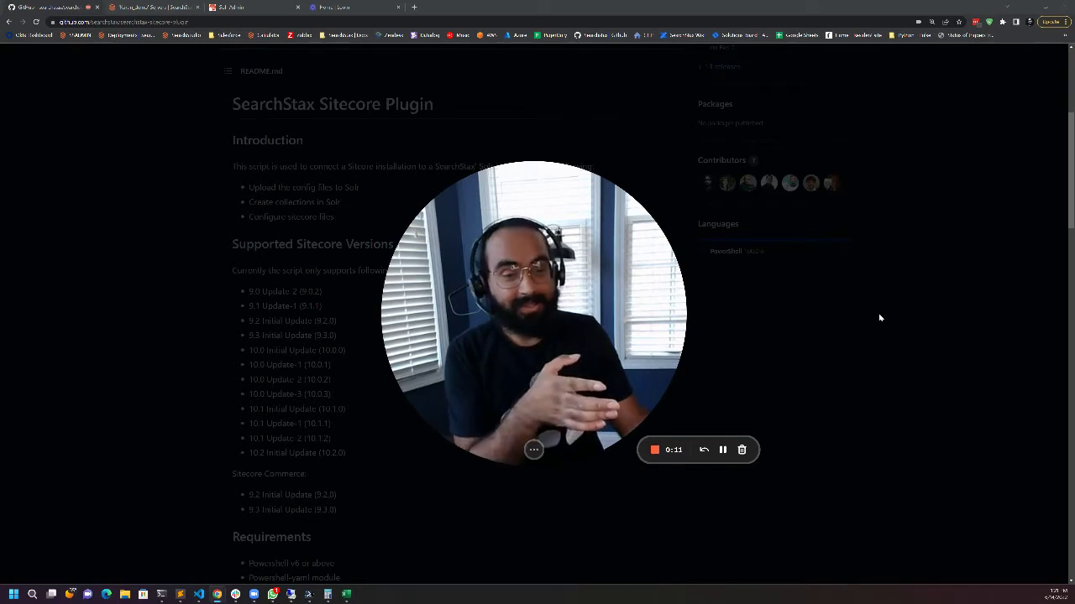
# Scroll the GitHub README past Requirements and Installing to the config.yml fields table
pyautogui.click(533, 449)
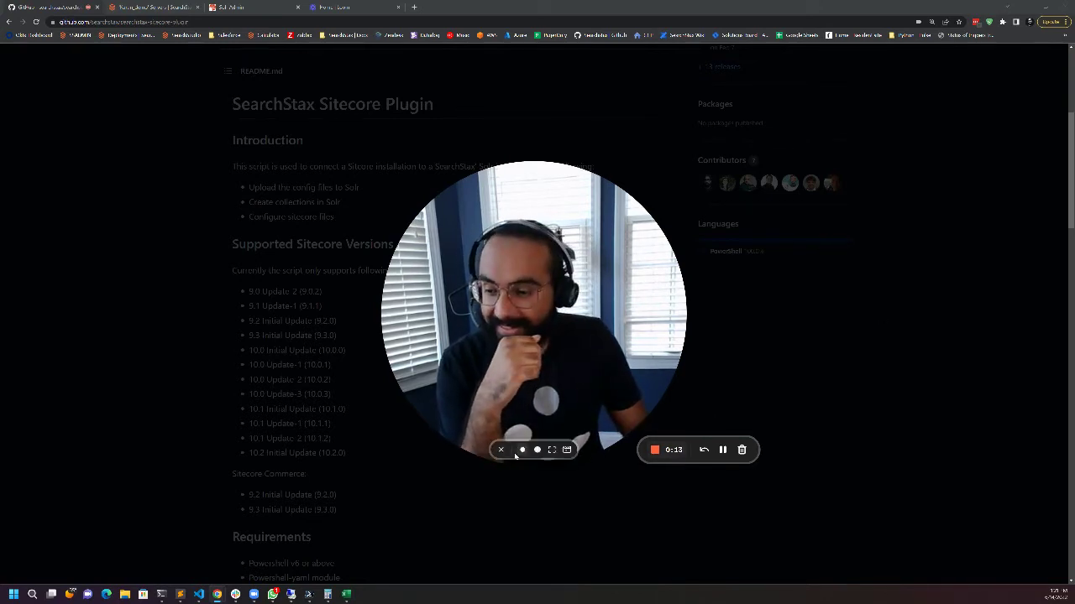
pyautogui.click(537, 449)
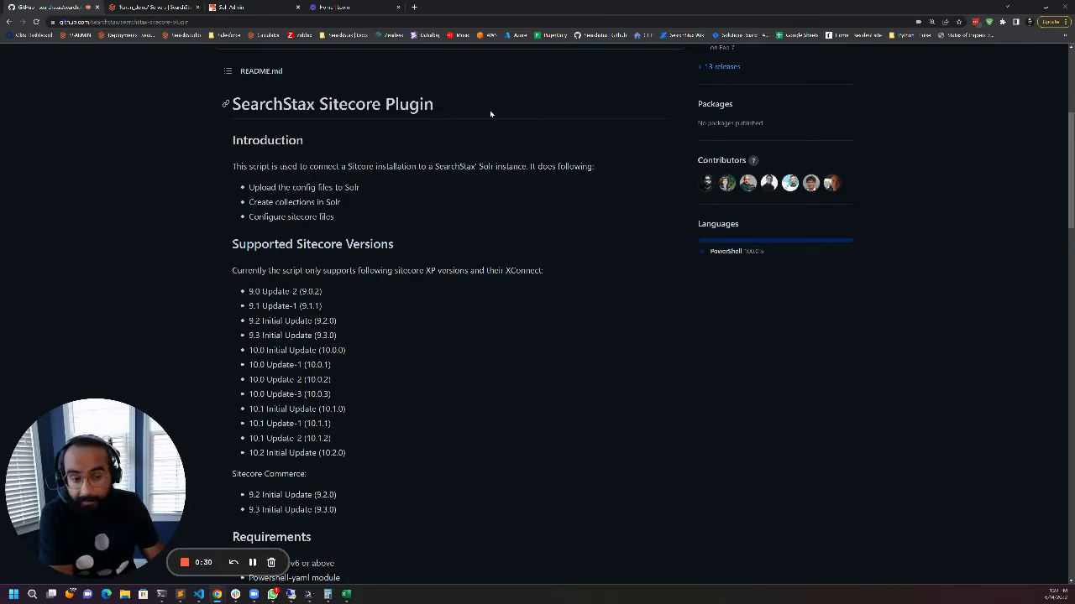
pyautogui.scroll(-1, 489, 112)
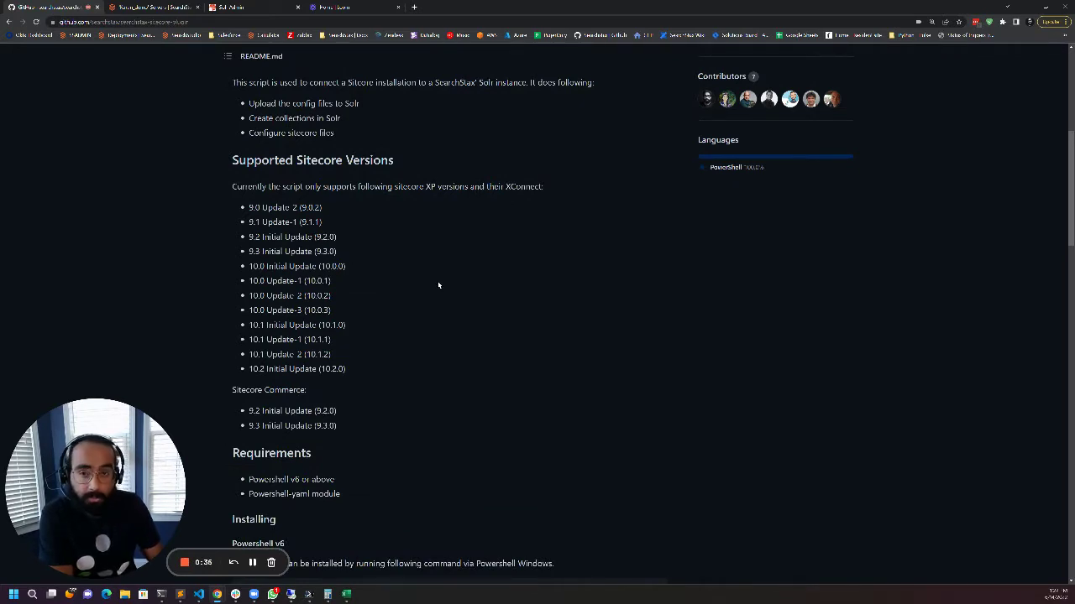
pyautogui.scroll(-3, 440, 282)
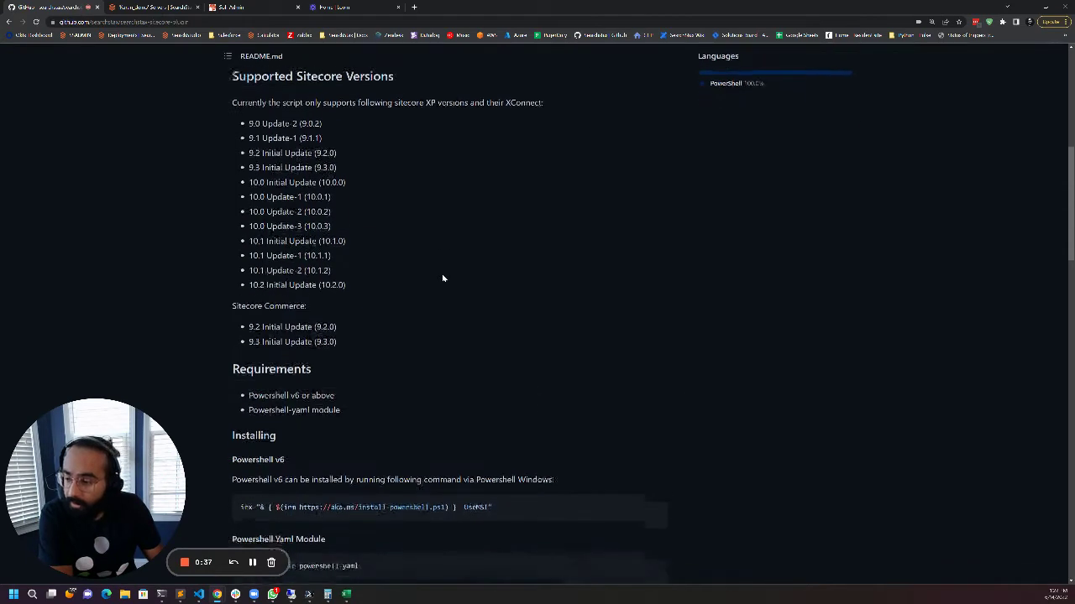
pyautogui.scroll(-1, 225, 344)
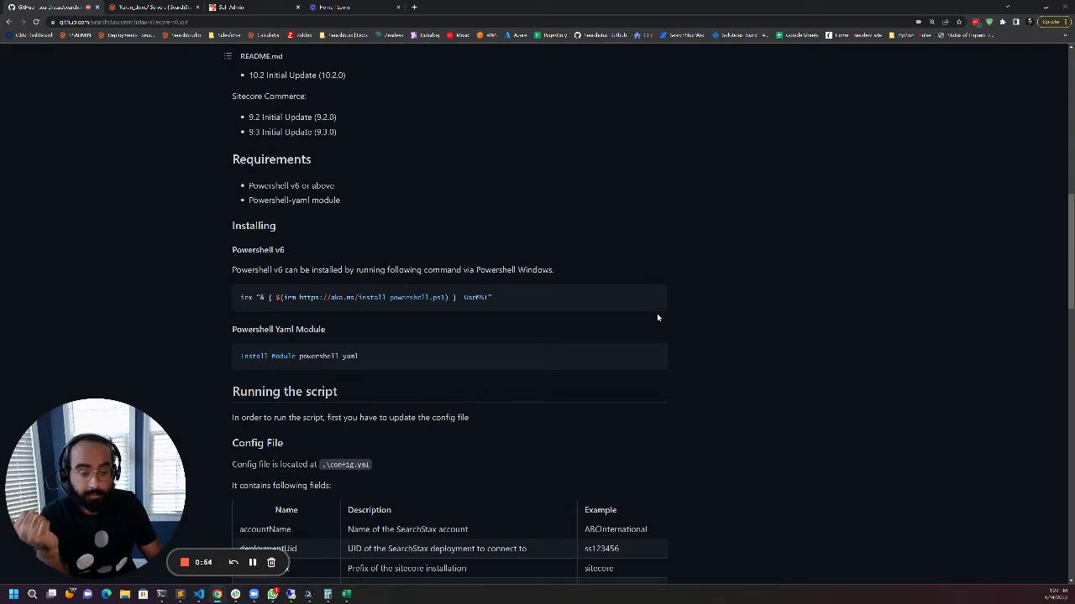
pyautogui.scroll(-1, 674, 297)
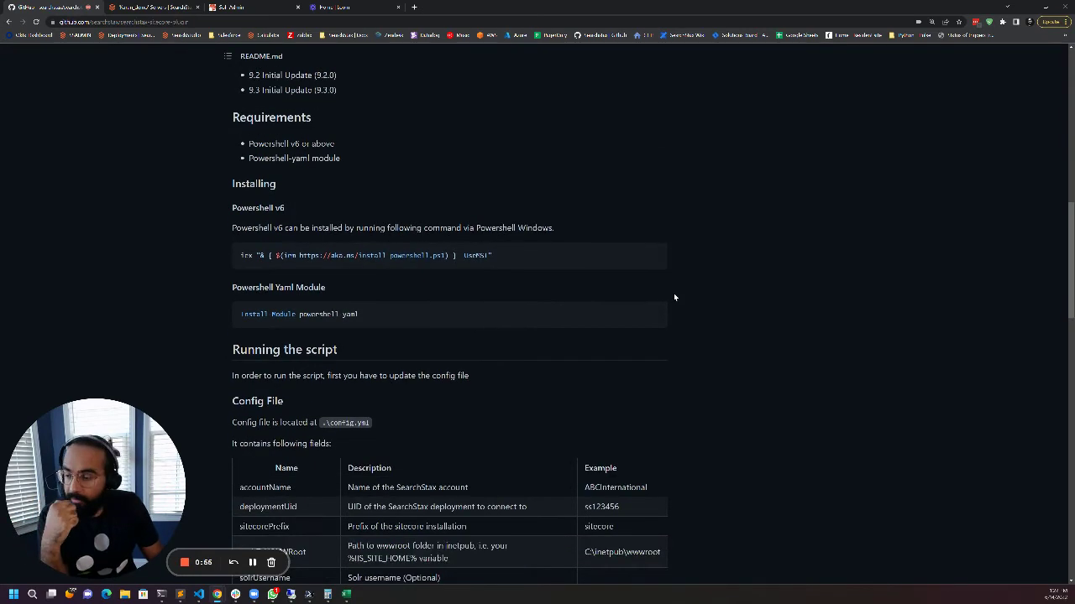
pyautogui.scroll(-2, 674, 297)
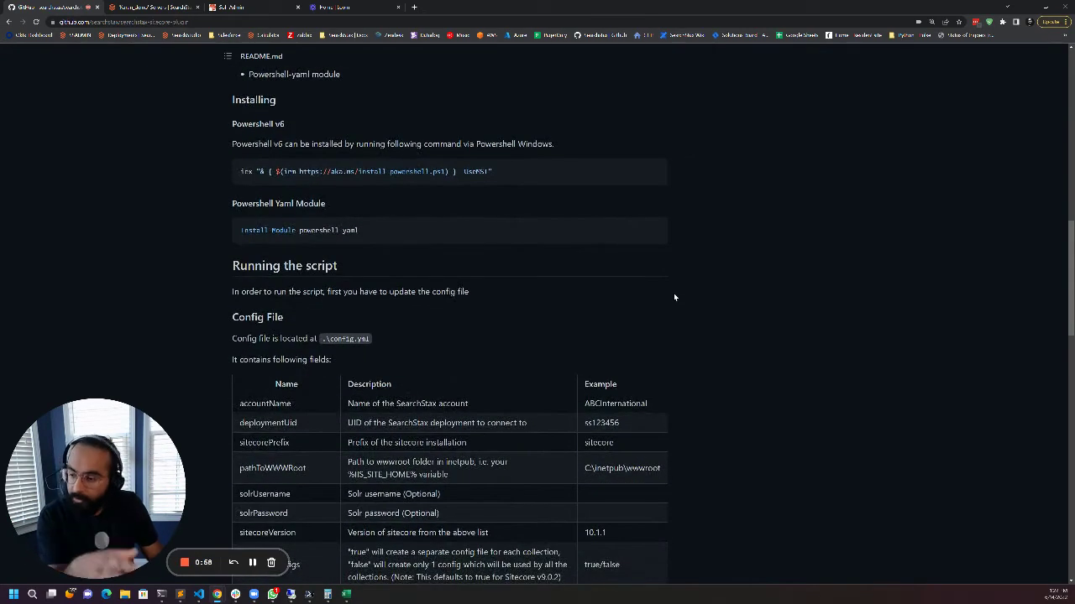
pyautogui.scroll(-3, 673, 295)
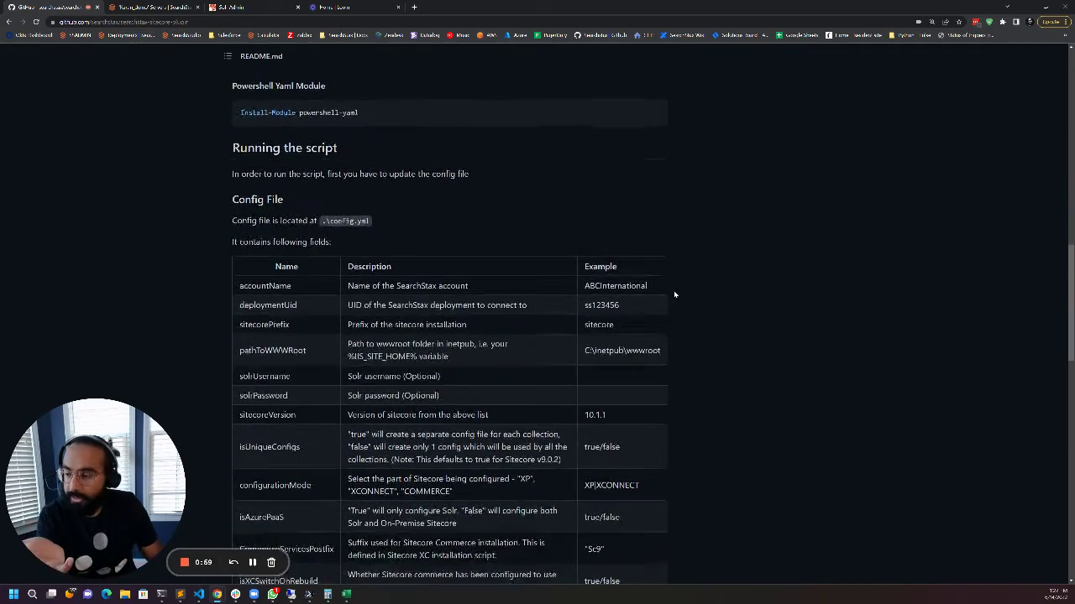
pyautogui.scroll(-1, 462, 261)
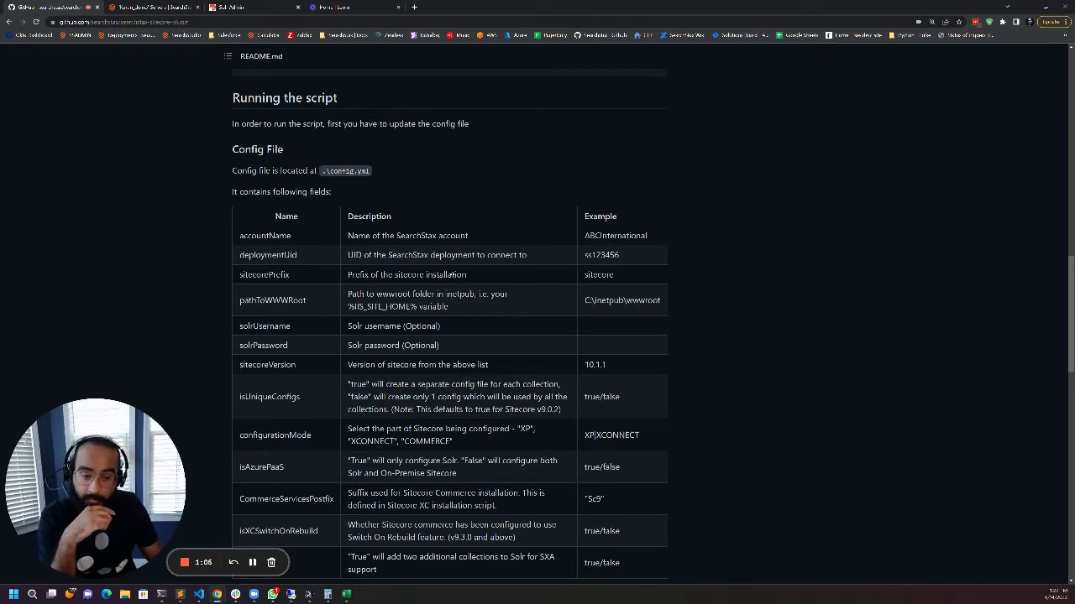
pyautogui.scroll(-1, 451, 272)
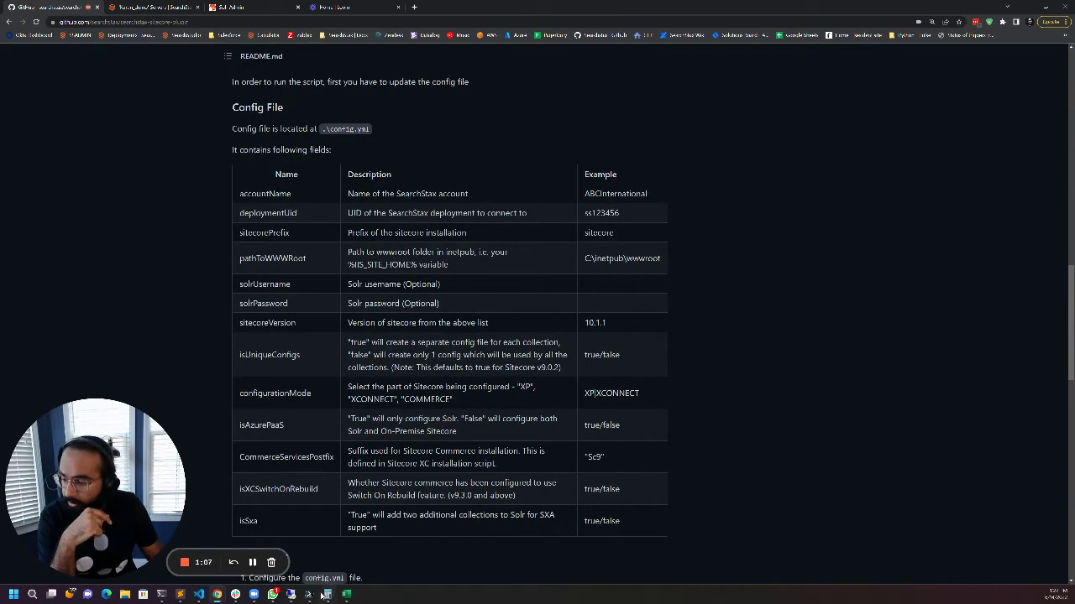
# Review the filled-in config.yml in VS Code, then bring the README's Instructions section into view
pyautogui.click(199, 596)
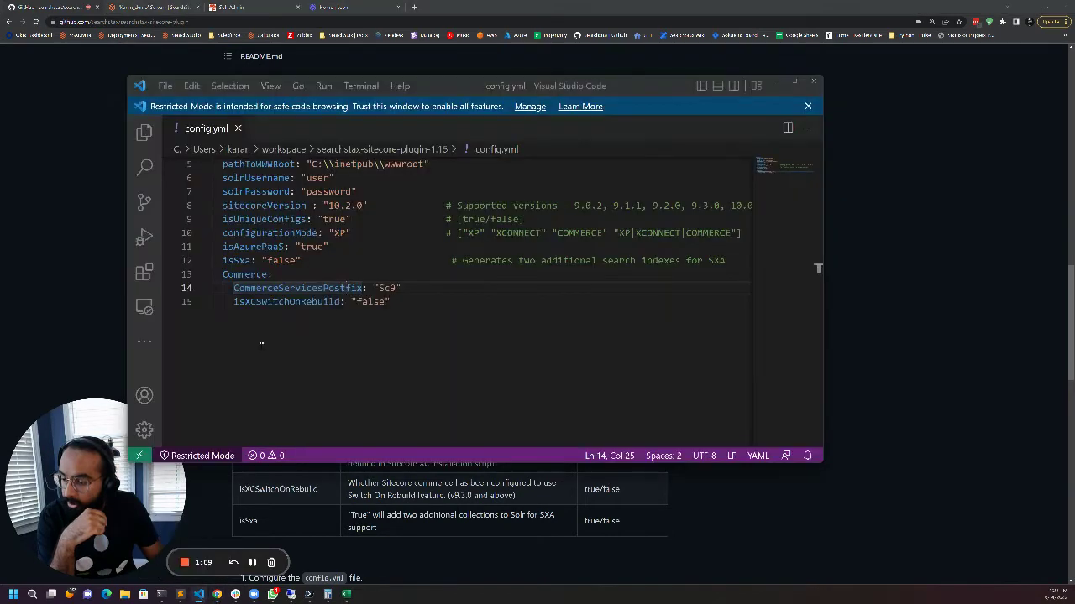
pyautogui.scroll(2, 232, 175)
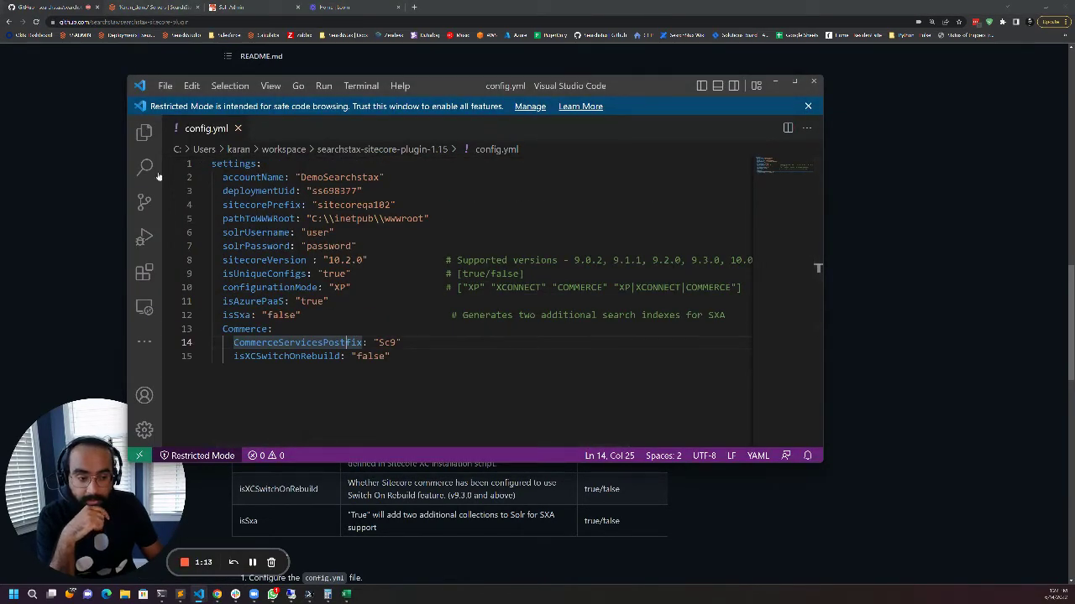
pyautogui.click(893, 293)
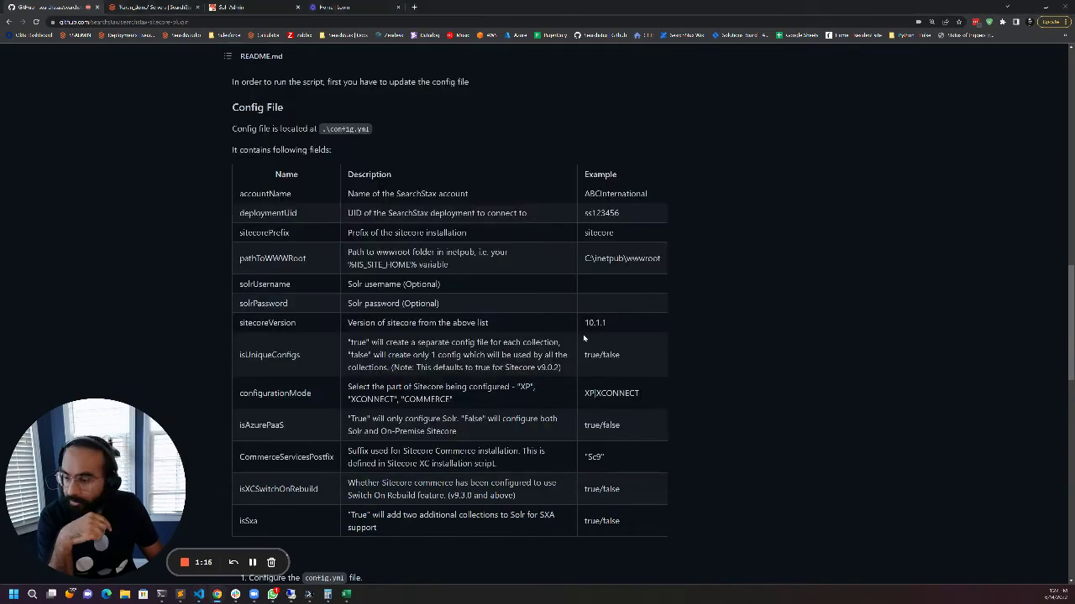
pyautogui.scroll(-3, 584, 339)
pyautogui.scroll(-1, 252, 348)
pyautogui.scroll(-1, 411, 390)
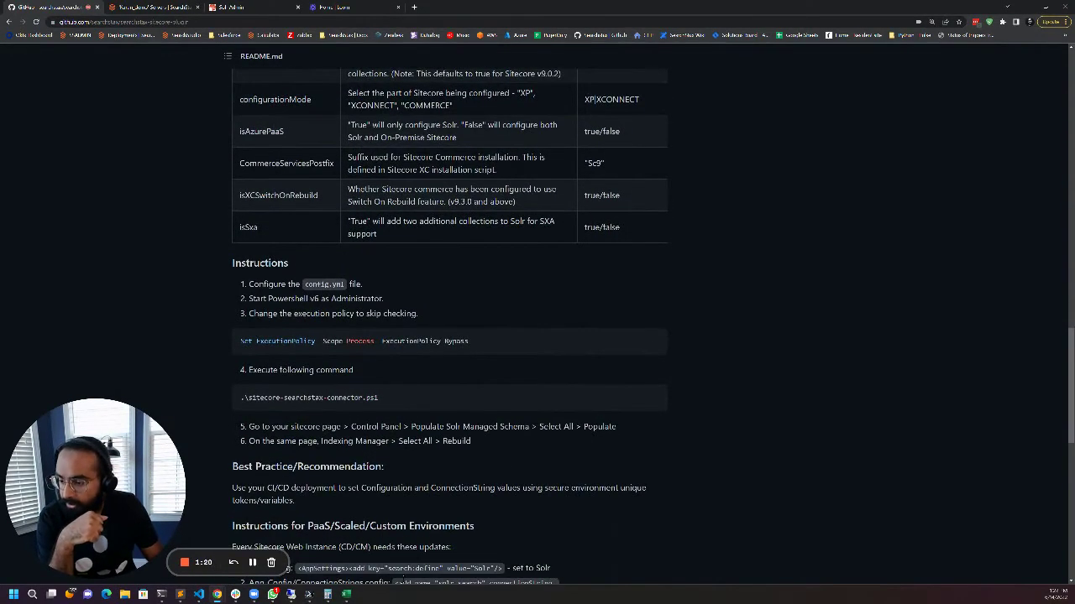
# Run .\sitecore-searchstax-connector.ps1 in the PowerShell console
pyautogui.moveTo(309, 596)
pyautogui.click(309, 550)
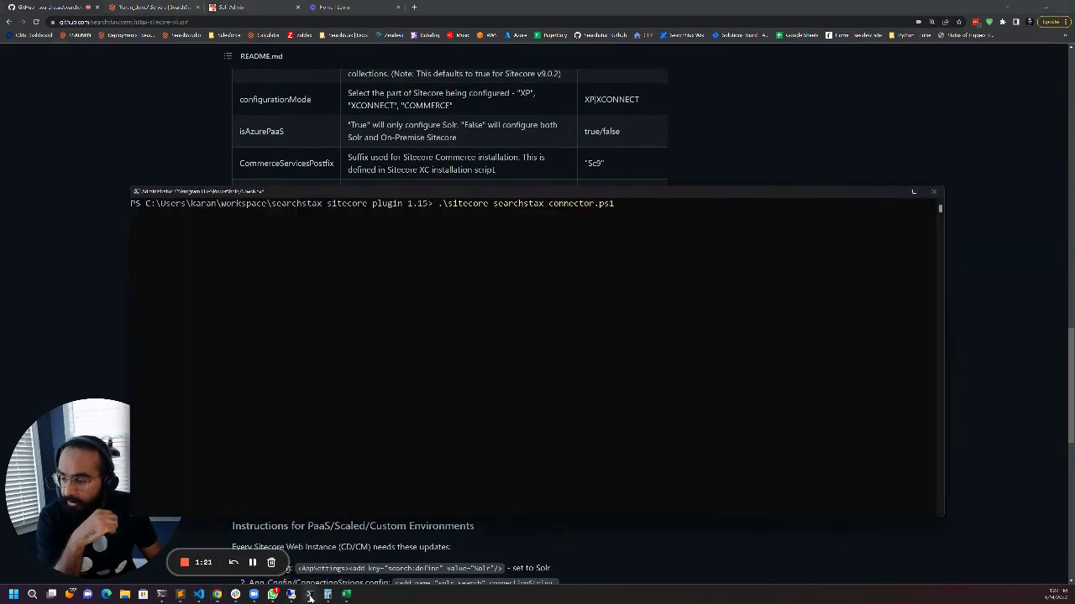
pyautogui.click(649, 330)
pyautogui.press('Escape')
pyautogui.press('Return')
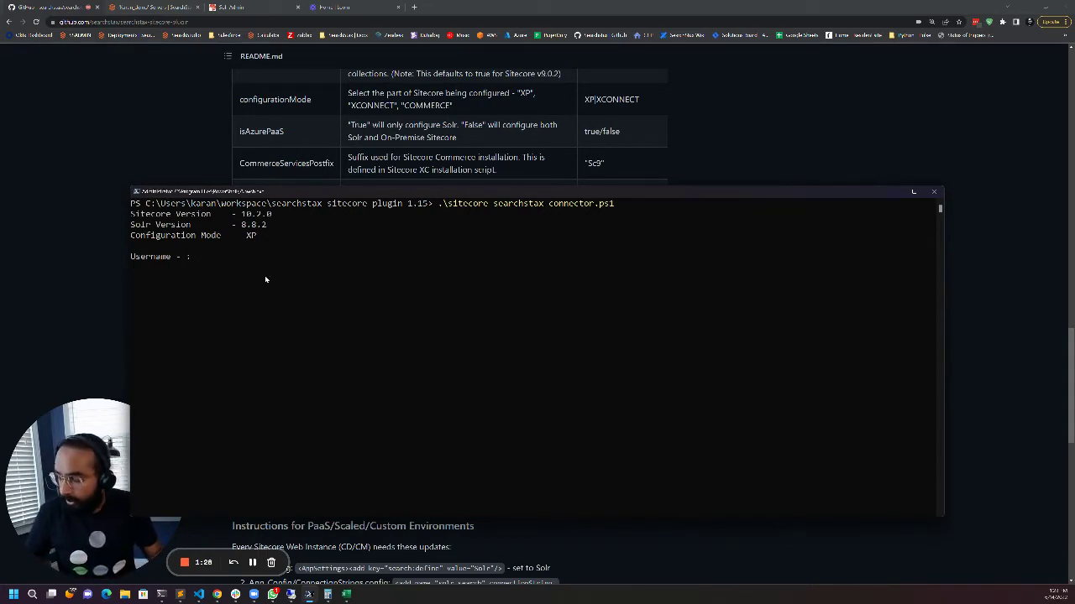
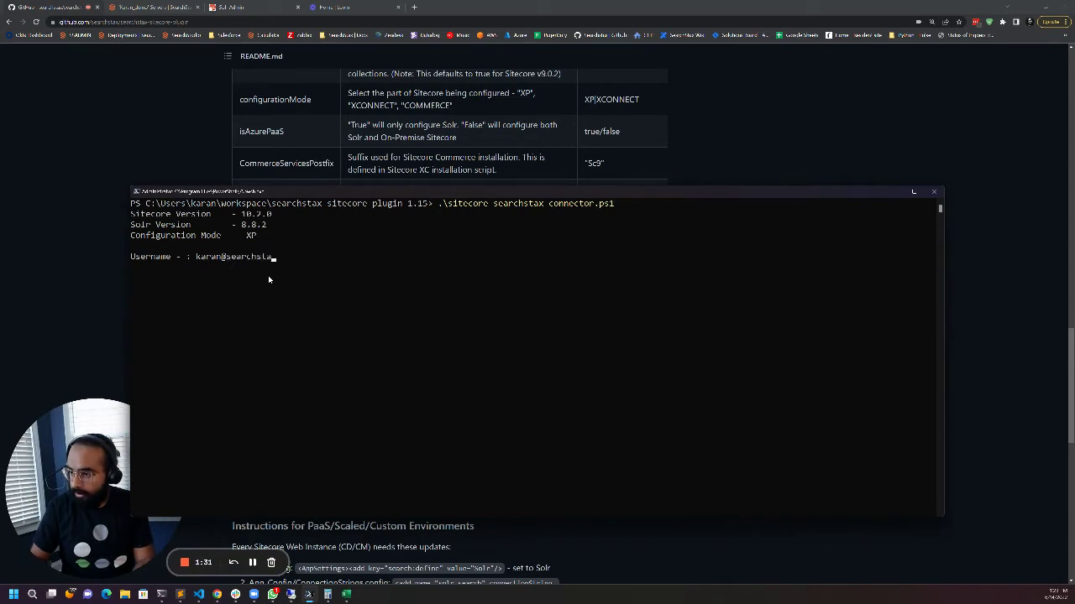
# Sign in with the SearchStax account username, password and 2FA verification code
pyautogui.press('Return')
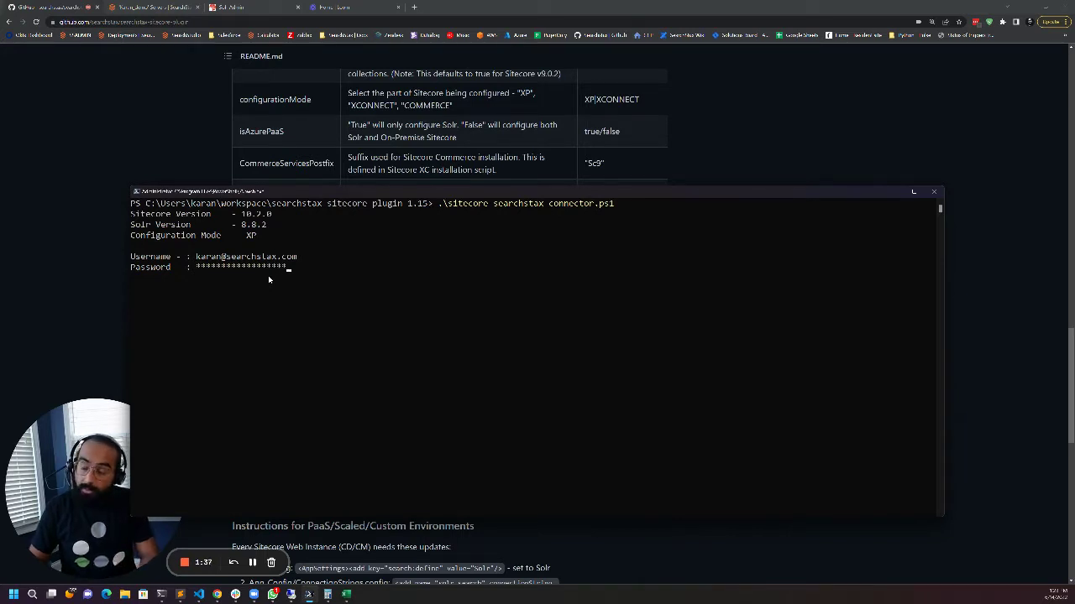
pyautogui.press('Return')
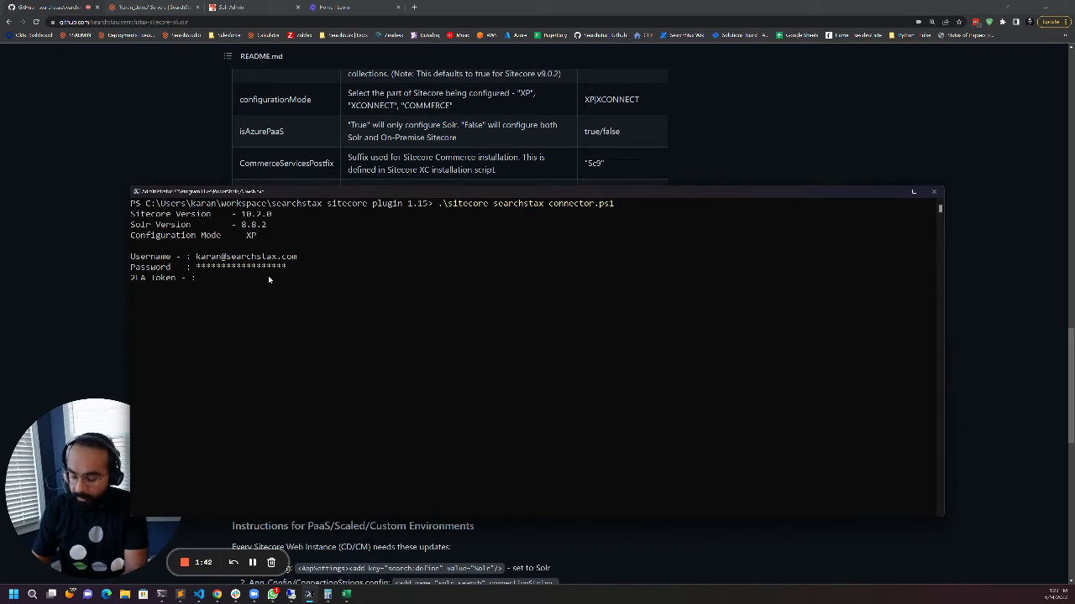
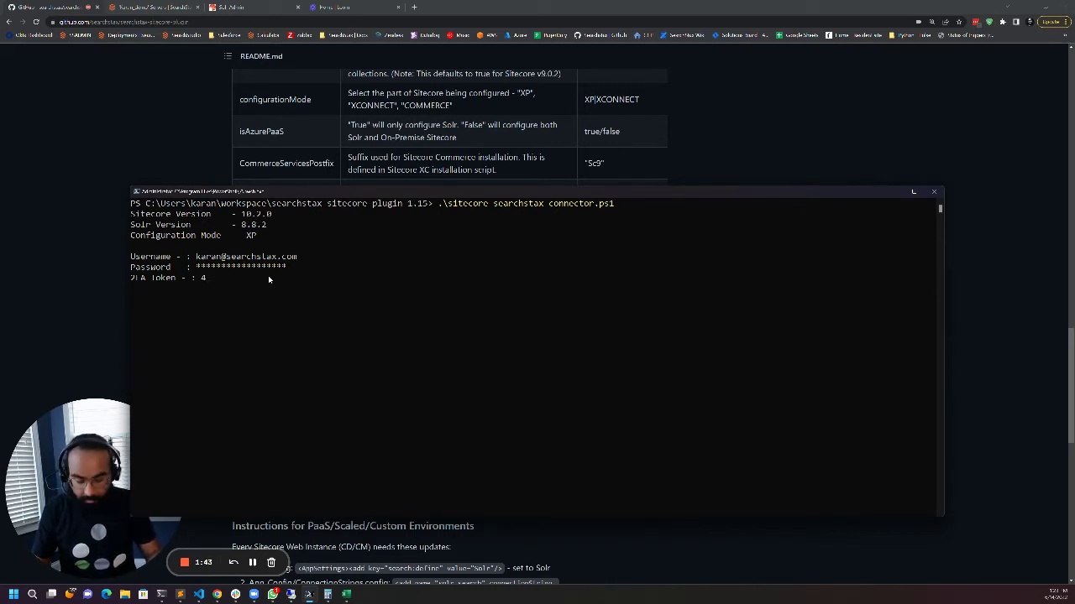
pyautogui.press('Return')
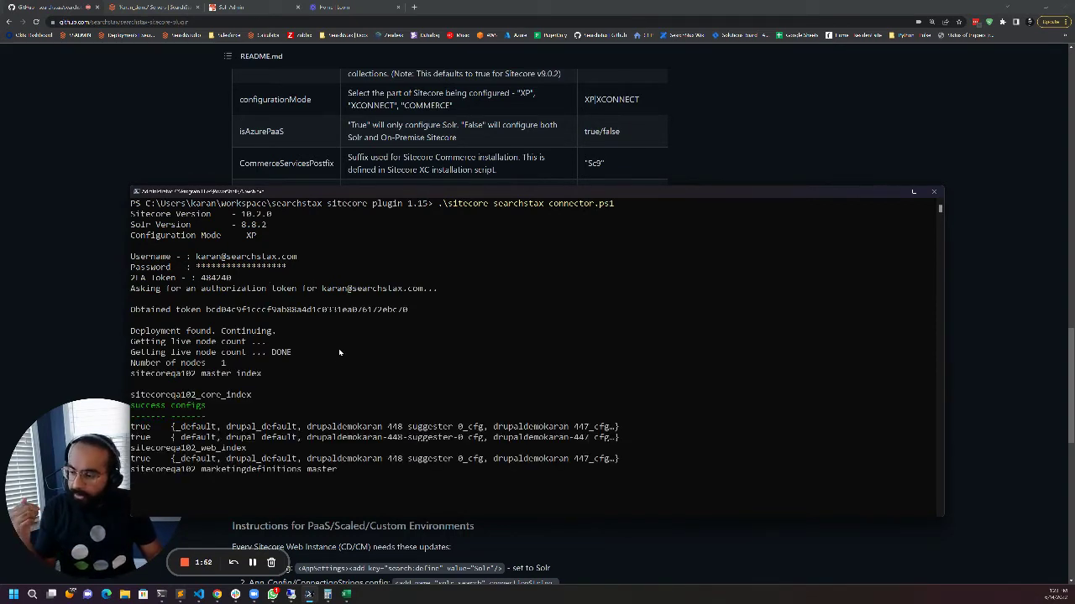
# Look at Solr Admin's Cloud > Graph, then bring the finished connector output back
pyautogui.click(229, 12)
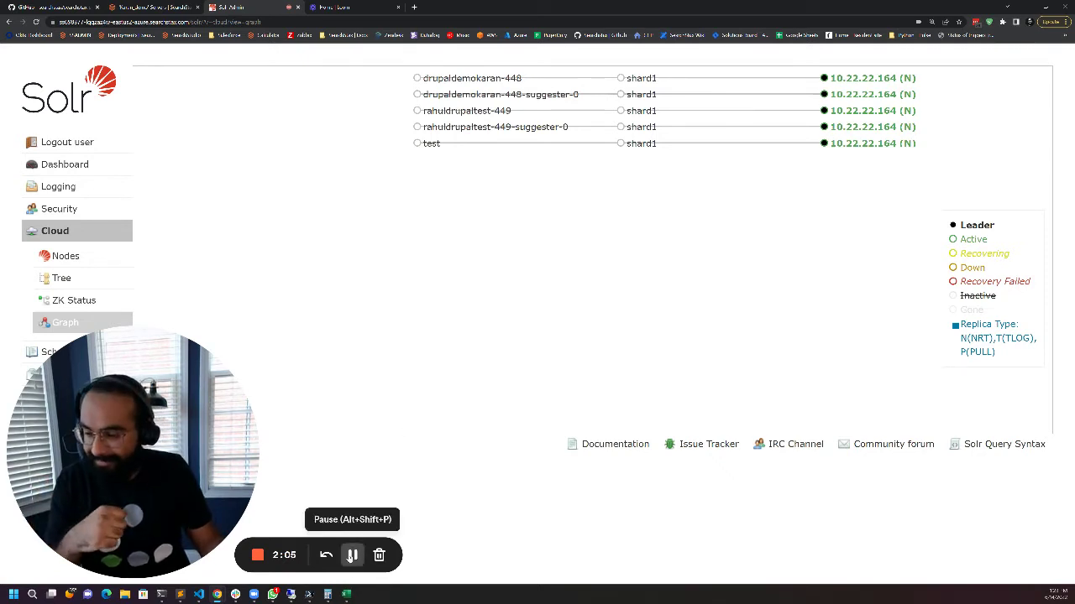
pyautogui.click(308, 594)
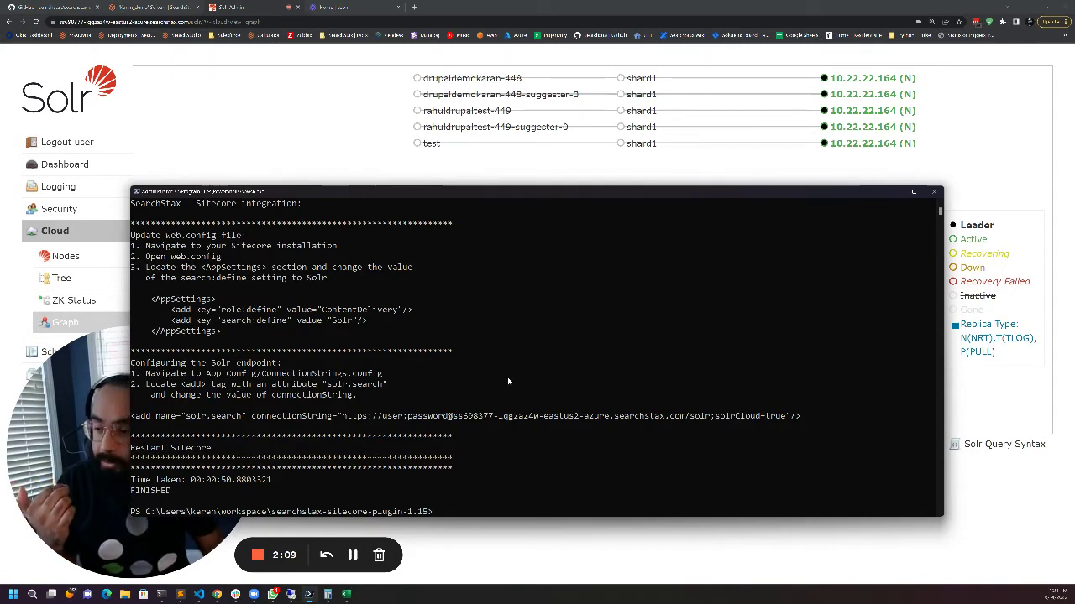
# Copy the SearchStax Solr connectionString URL from the connector script's output
pyautogui.scroll(2, 482, 396)
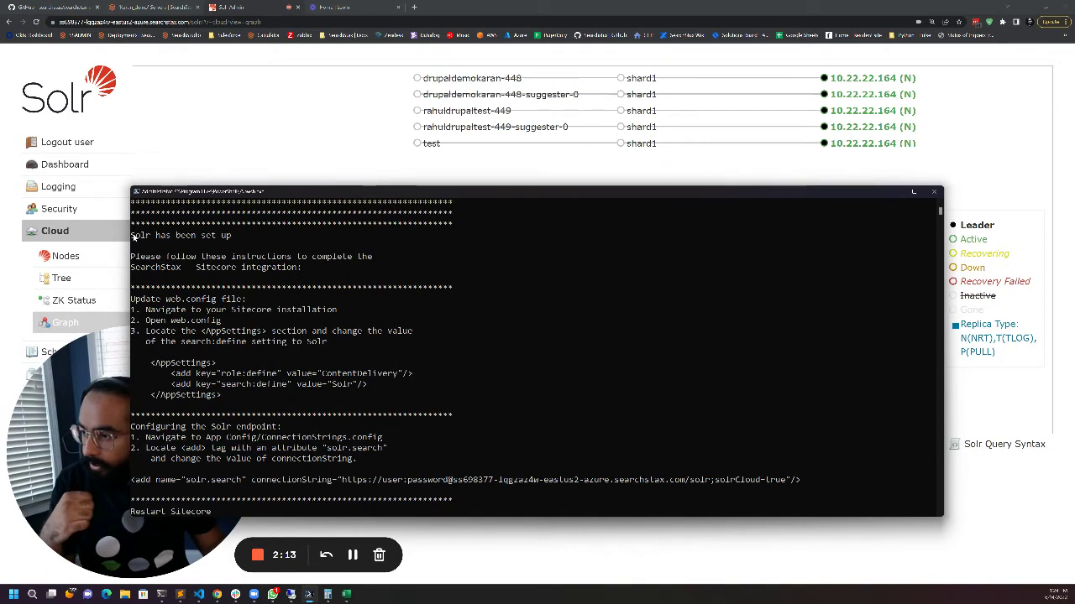
pyautogui.moveTo(132, 237); pyautogui.dragTo(284, 287)
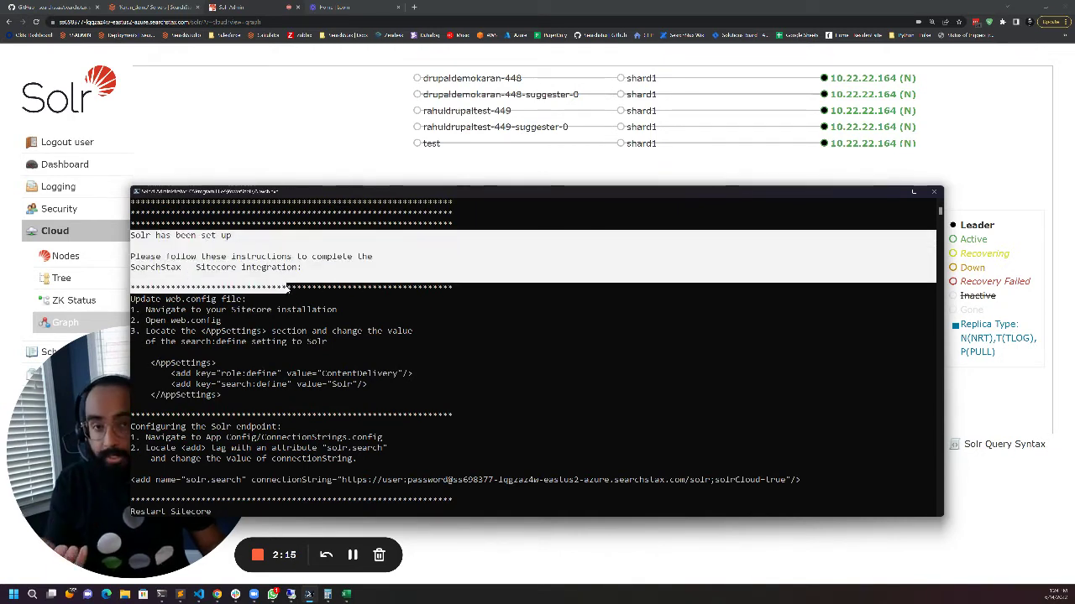
pyautogui.scroll(-1, 298, 311)
pyautogui.click(303, 320)
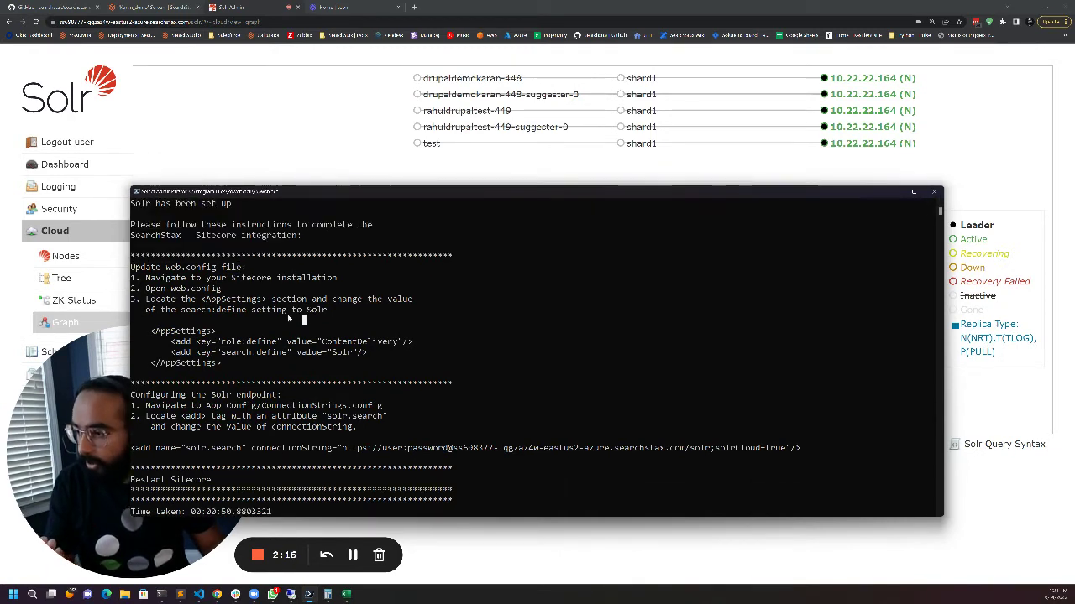
pyautogui.moveTo(131, 267); pyautogui.dragTo(267, 267)
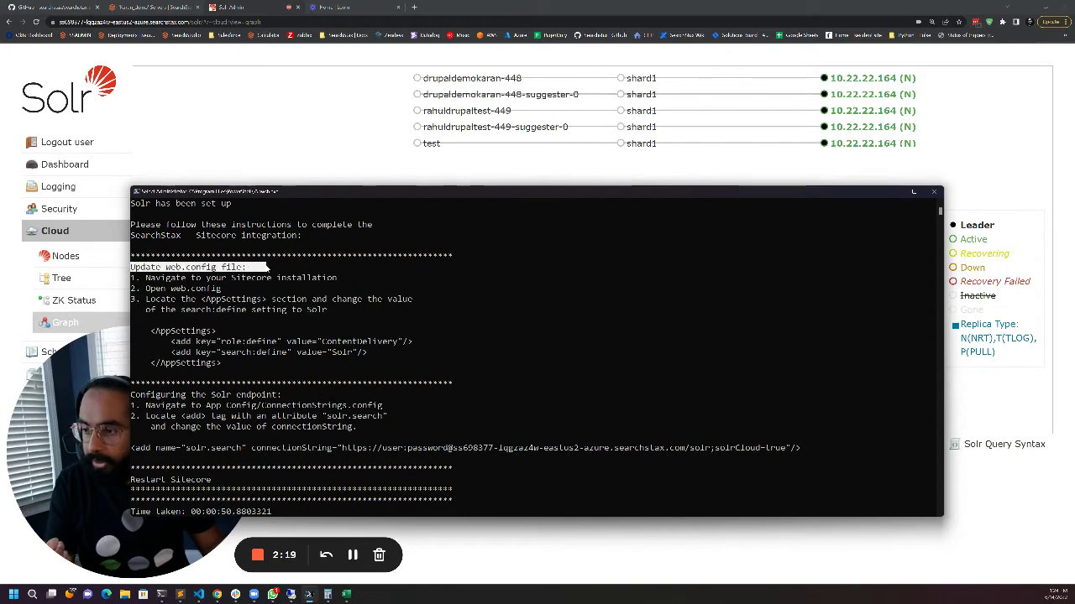
pyautogui.scroll(-2, 267, 267)
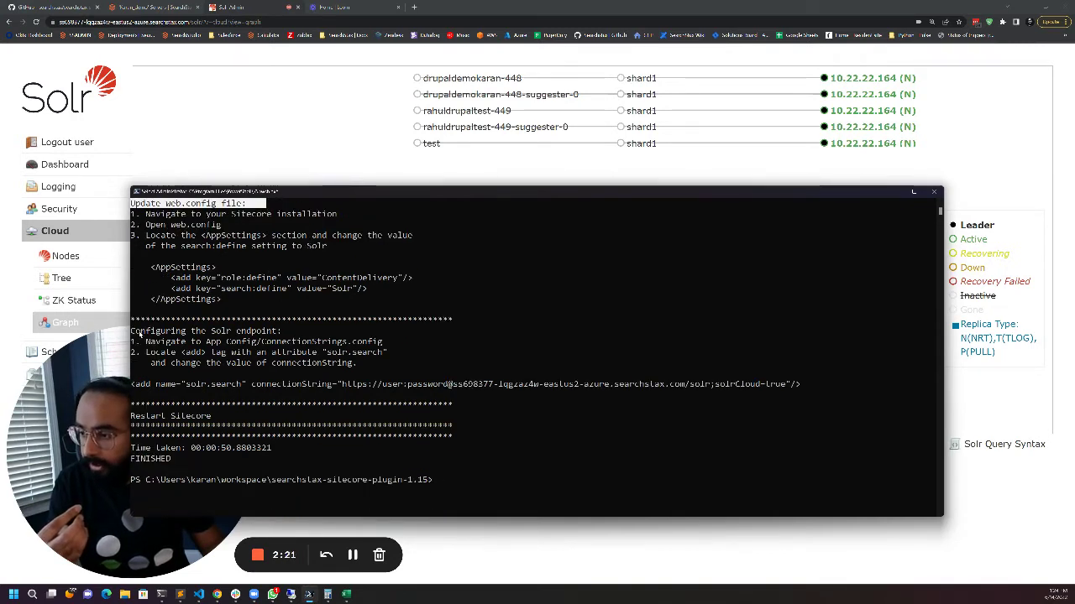
pyautogui.moveTo(140, 334); pyautogui.dragTo(300, 345)
pyautogui.doubleClick(300, 344)
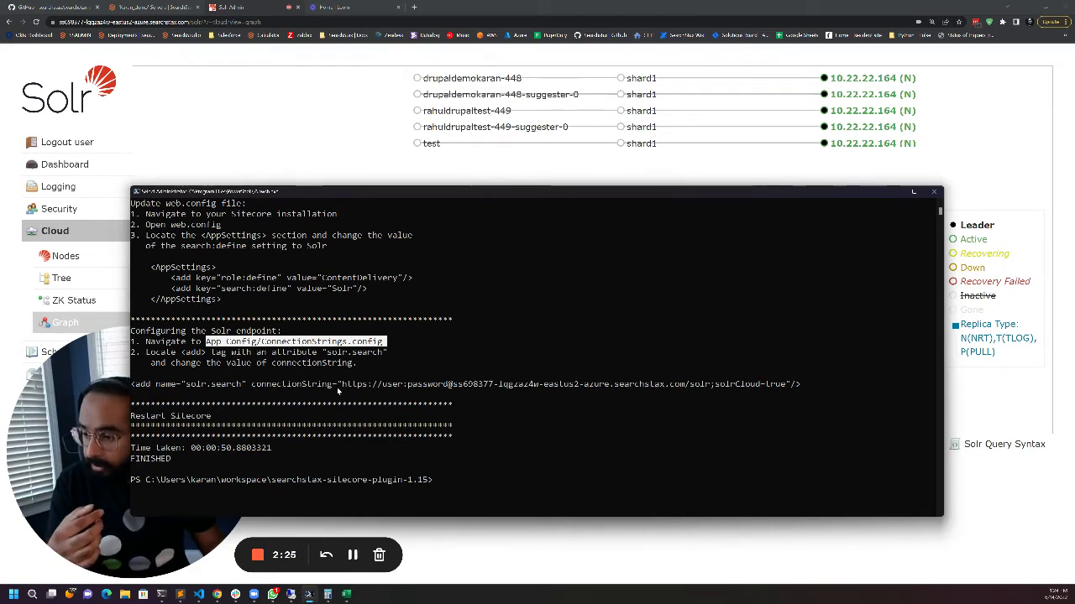
pyautogui.moveTo(341, 383); pyautogui.dragTo(786, 385)
pyautogui.hotkey('ctrl', 'c')
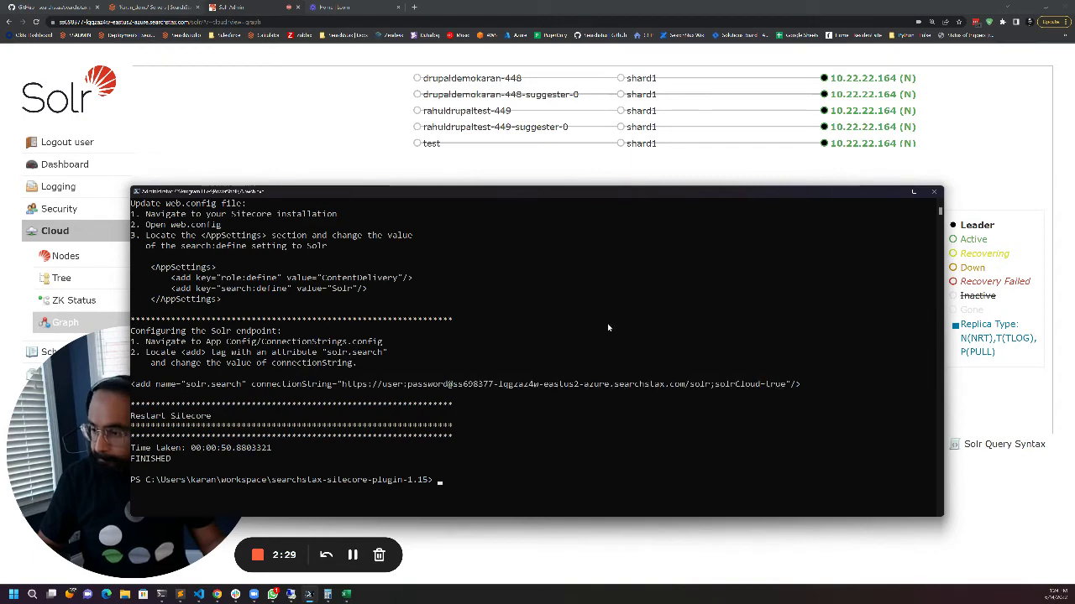
# Reload Solr Admin's Cloud graph to show the new sitecoreqa102 collections
pyautogui.click(311, 118)
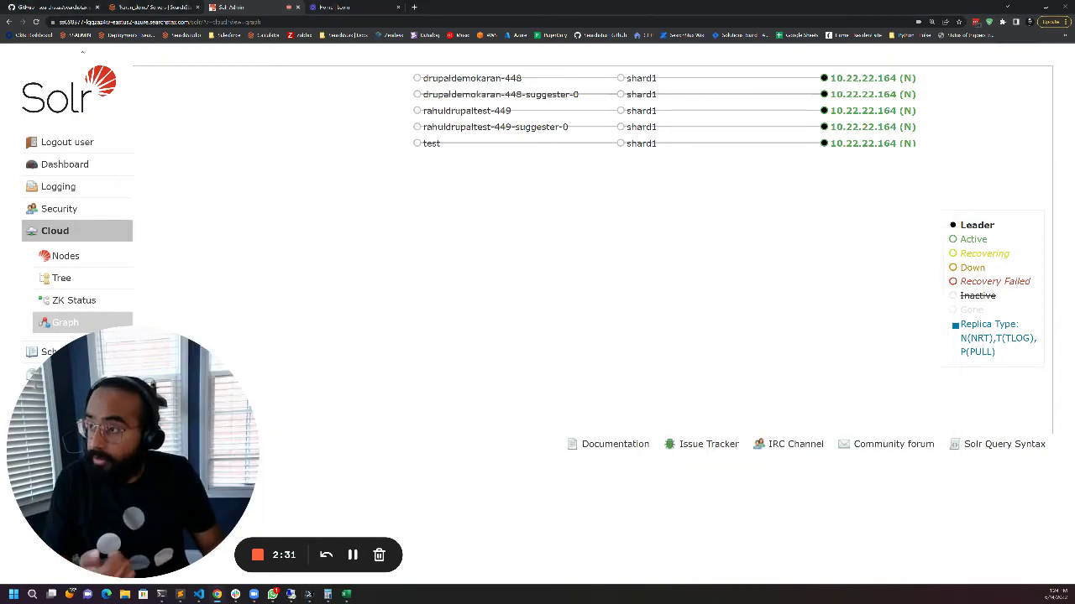
pyautogui.click(37, 22)
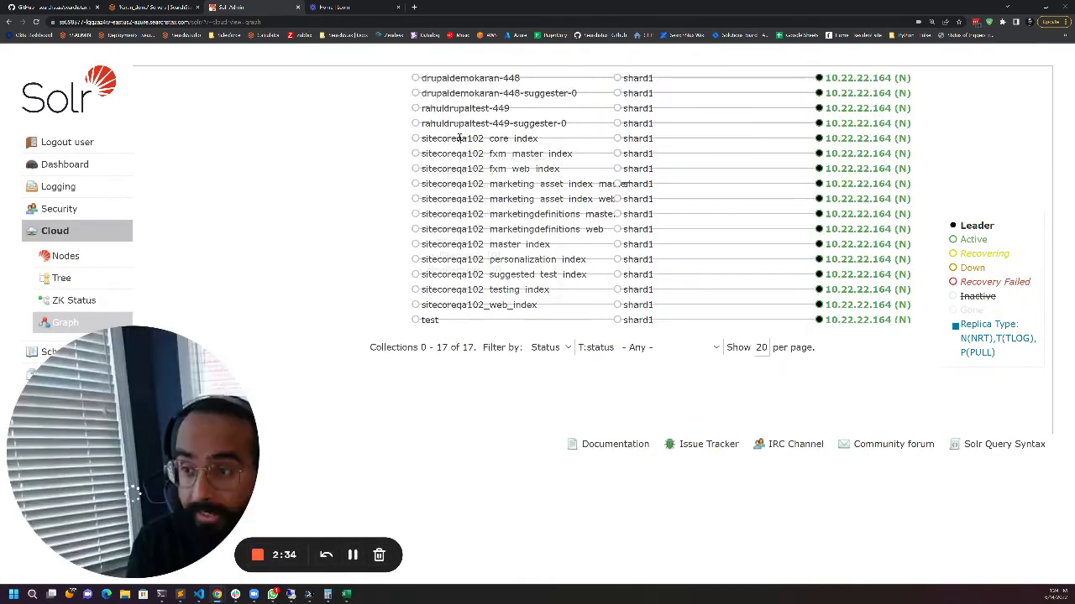
pyautogui.moveTo(423, 139); pyautogui.dragTo(343, 216)
pyautogui.click(260, 203)
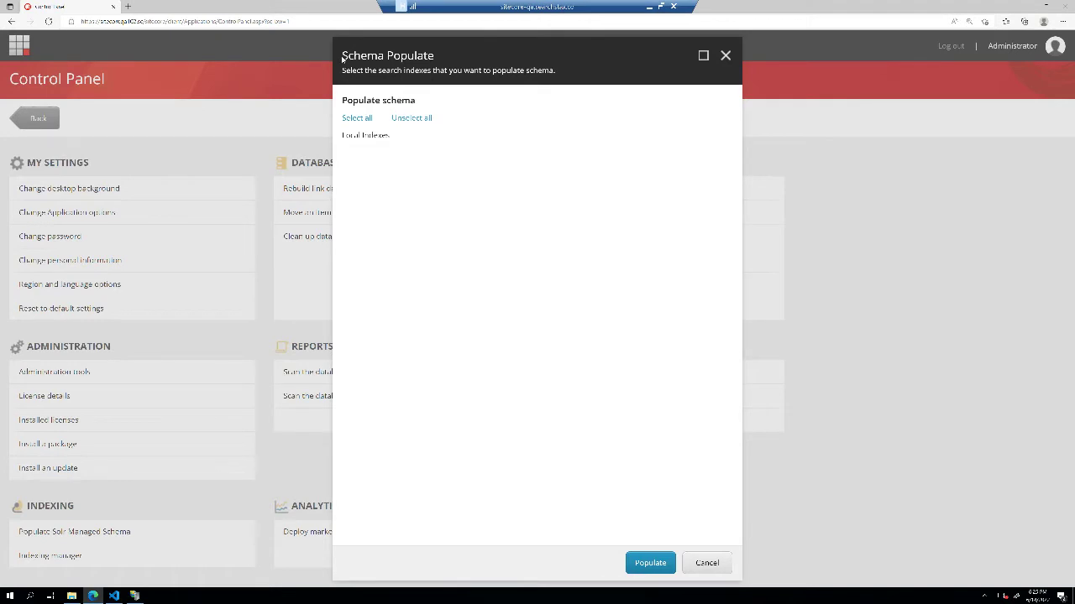
pyautogui.moveTo(341, 55); pyautogui.dragTo(451, 57)
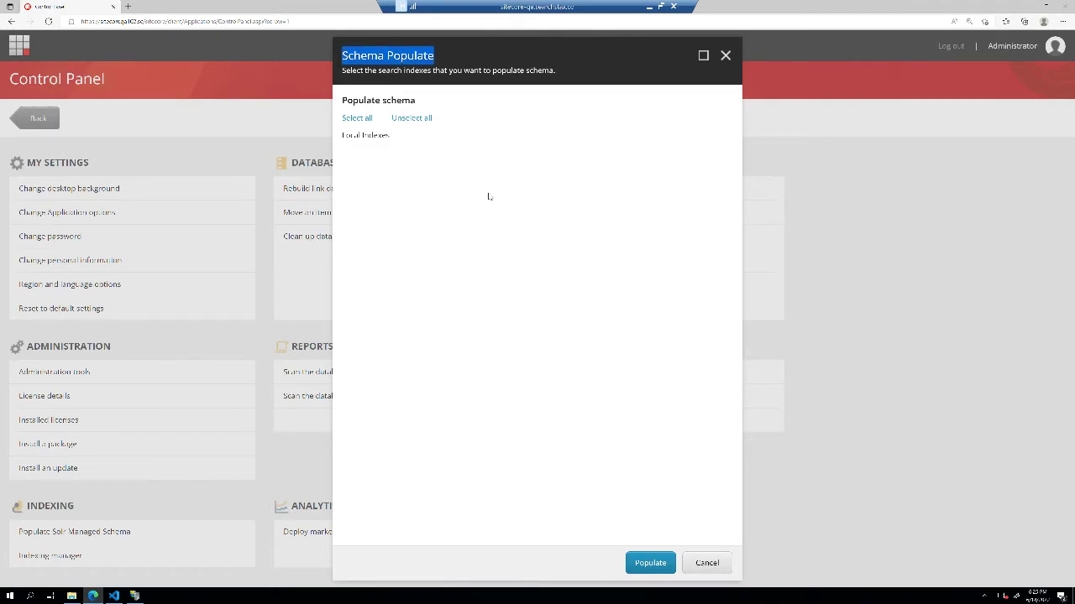
pyautogui.click(362, 152)
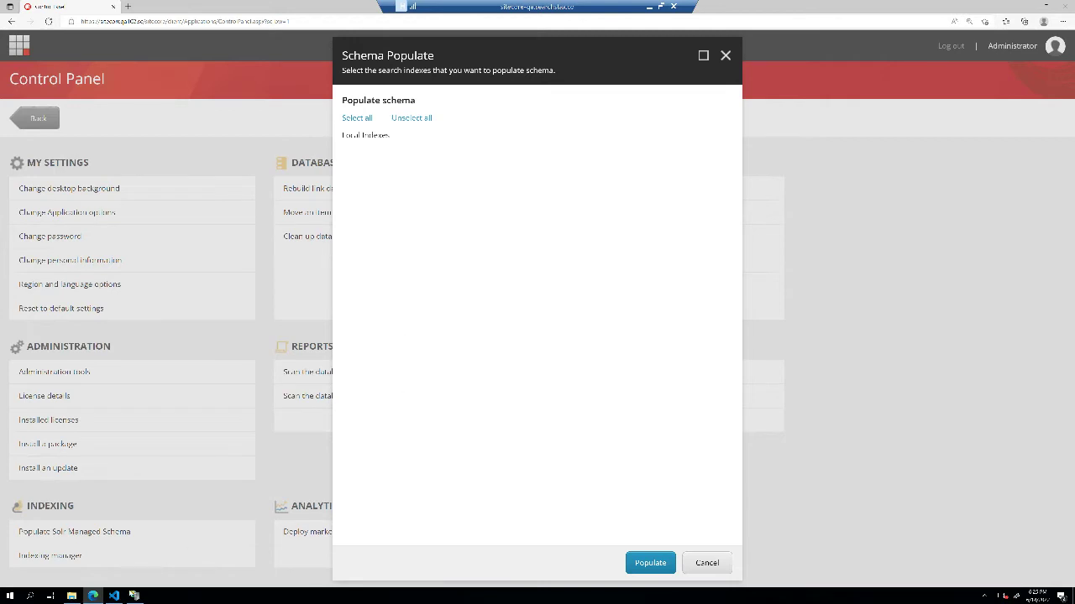
# Confirm search:define is set to Solr on line 54 of Web.config
pyautogui.click(115, 597)
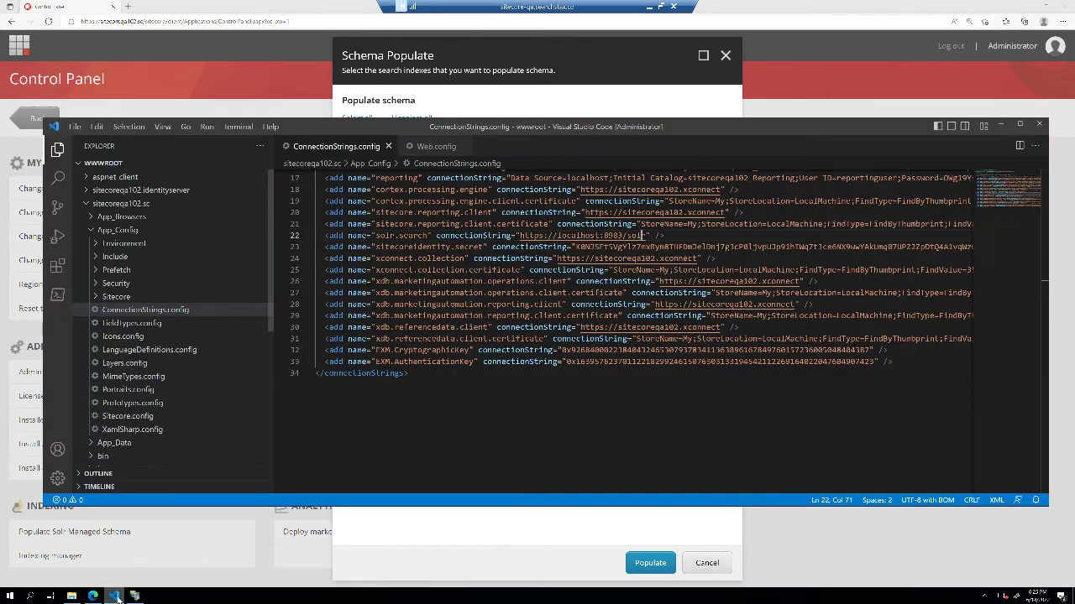
pyautogui.click(442, 148)
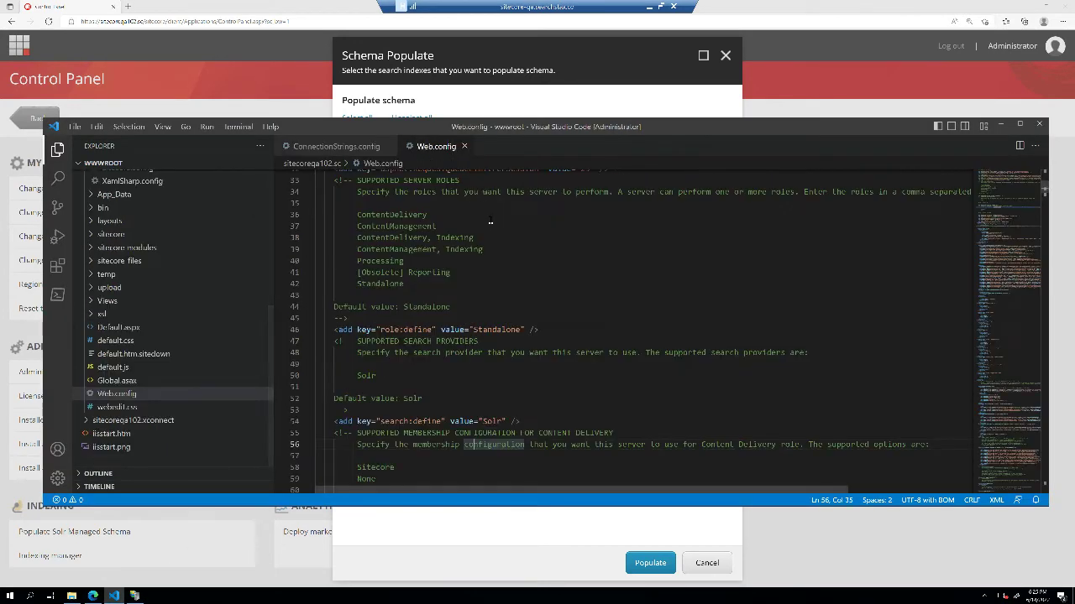
pyautogui.doubleClick(390, 286)
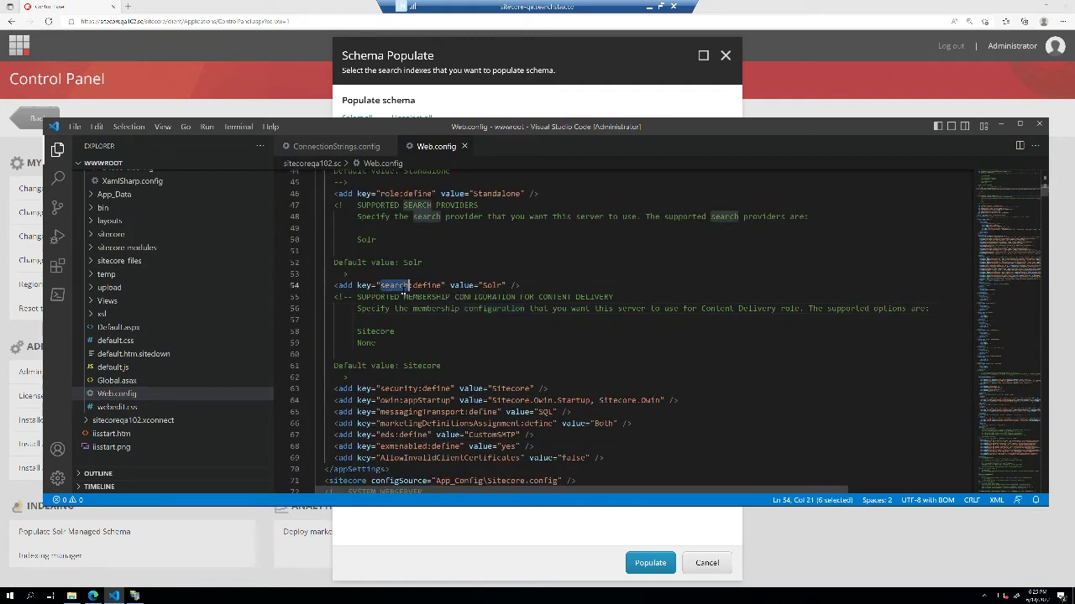
pyautogui.doubleClick(491, 287)
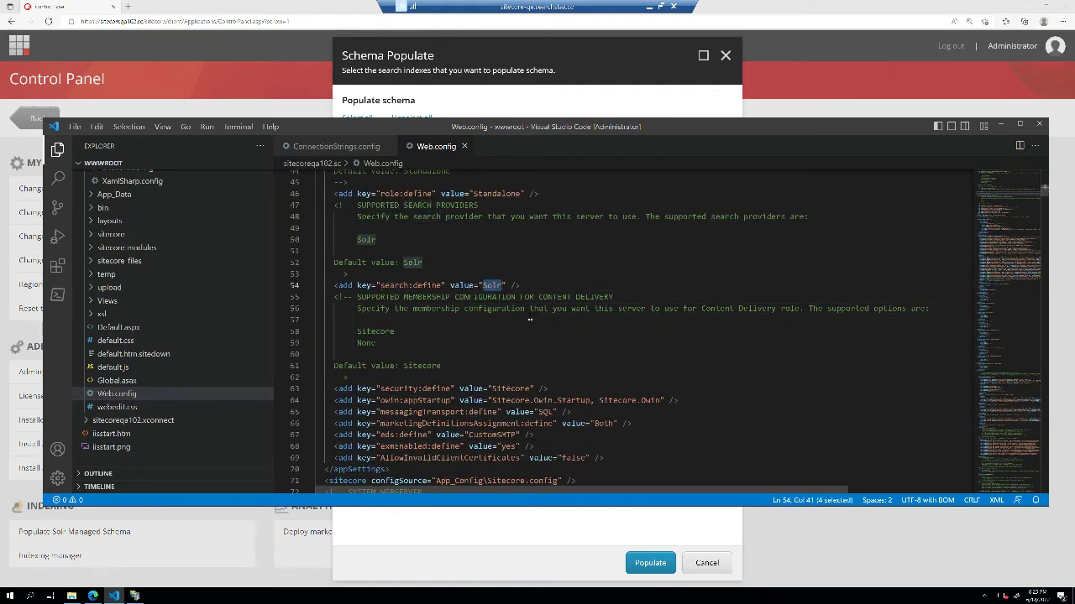
# Replace the localhost solr.search URL with the SearchStax URL and save ConnectionStrings.config
pyautogui.click(342, 147)
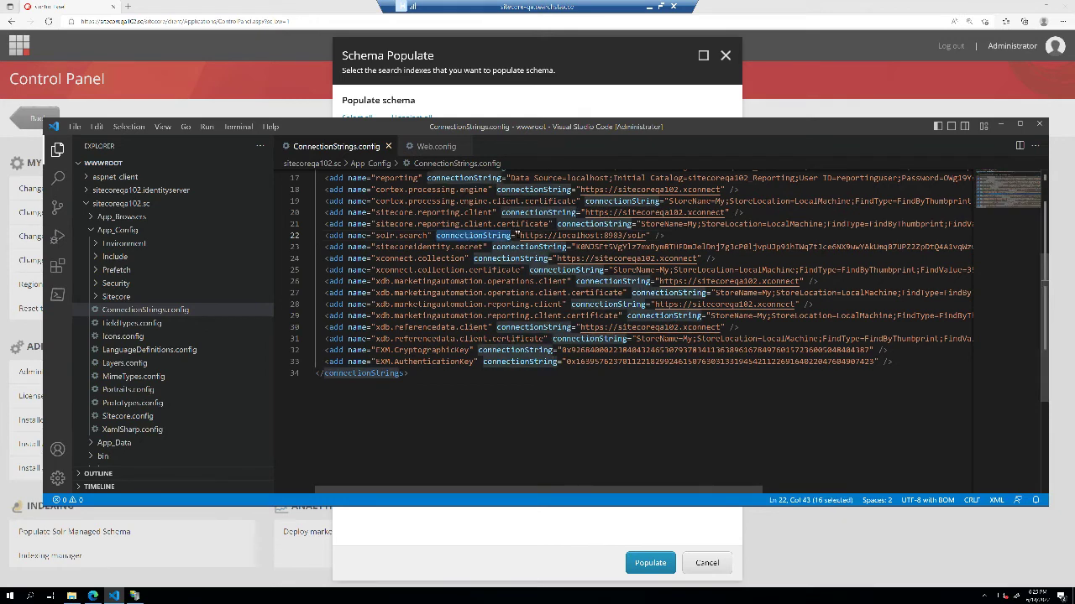
pyautogui.moveTo(519, 236); pyautogui.dragTo(647, 237)
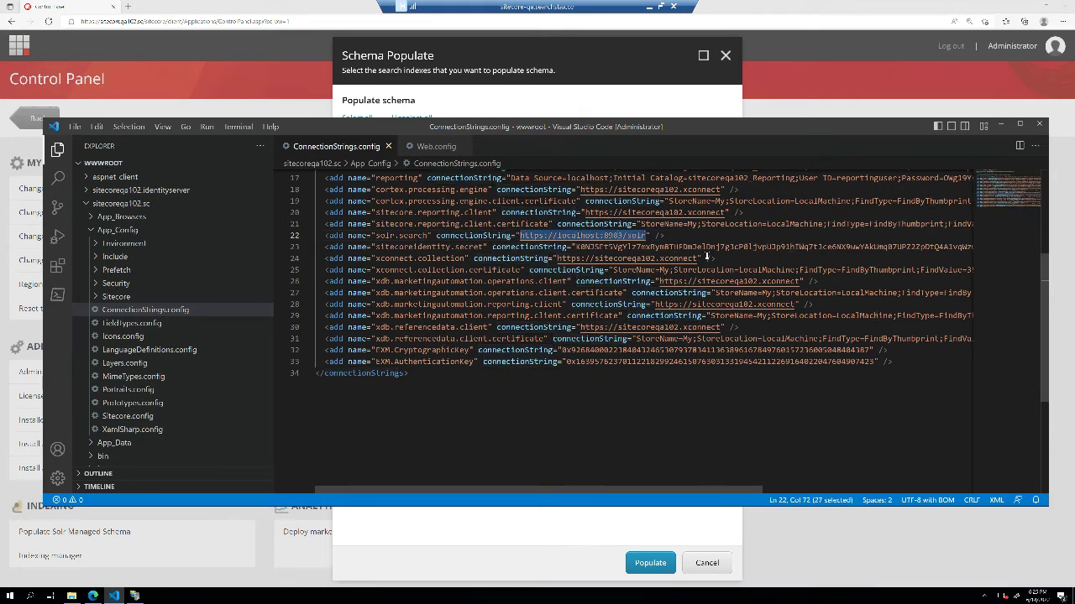
pyautogui.hotkey('ctrl', 'v')
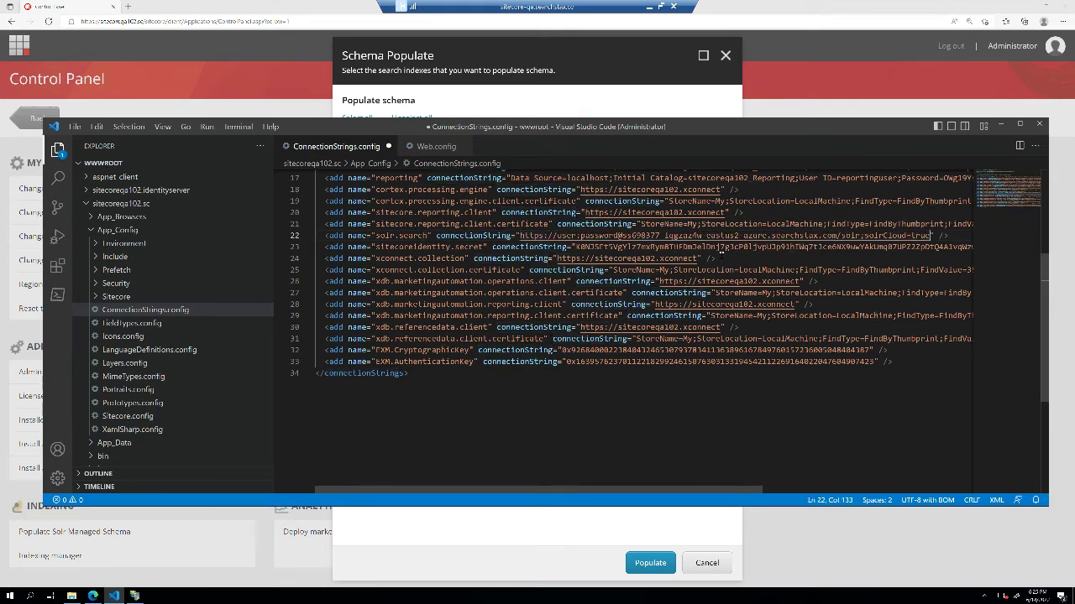
pyautogui.hotkey('ctrl', 's')
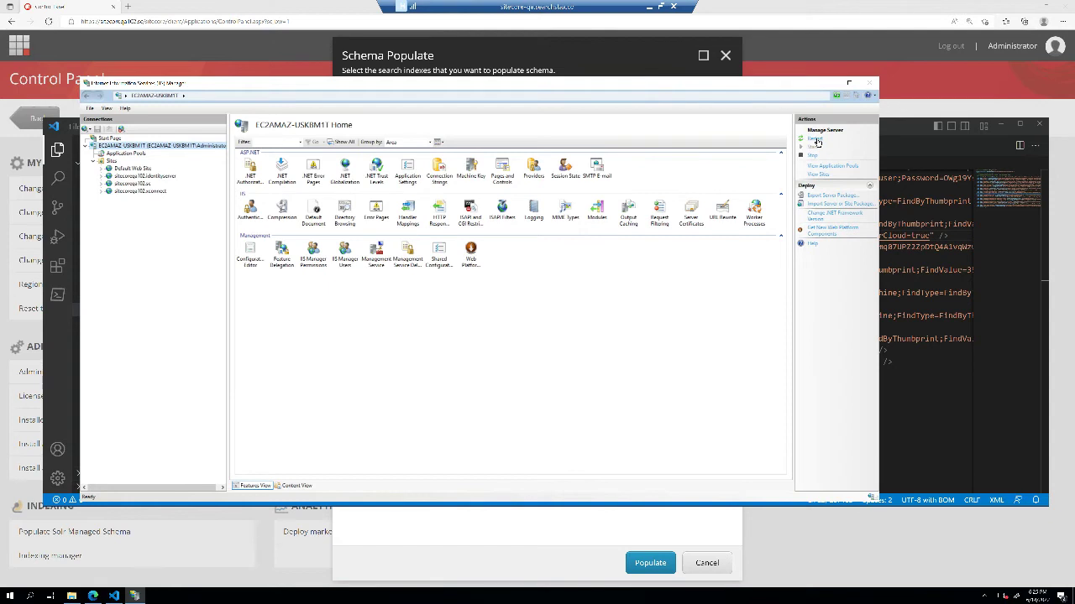
# Restart the web server from IIS Manager's Actions pane
pyautogui.click(816, 140)
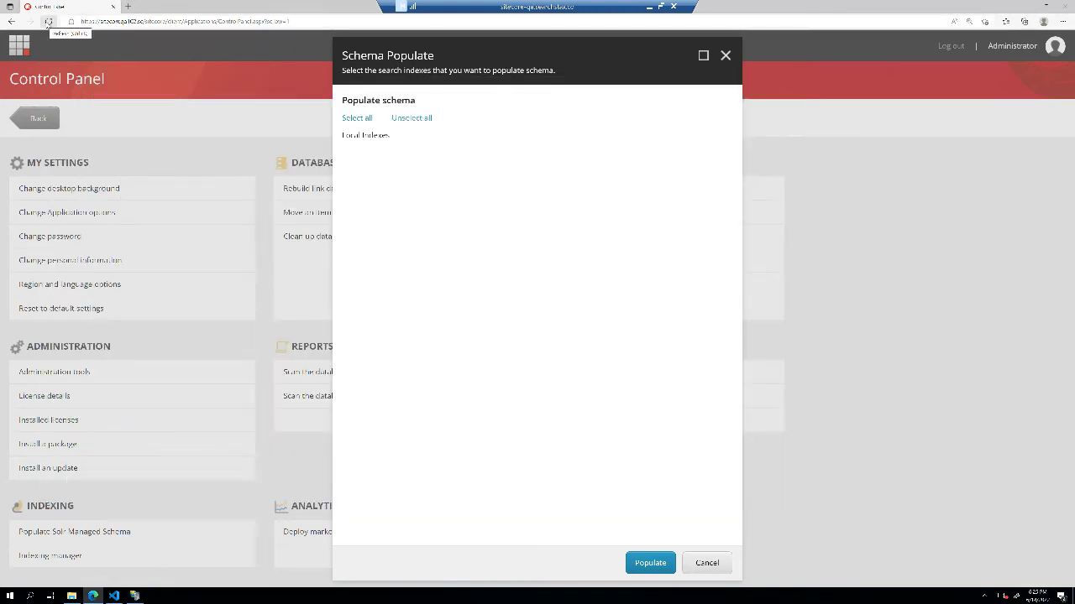
# Reload the Sitecore Control Panel page, then minimize and restore the remote session
pyautogui.click(48, 23)
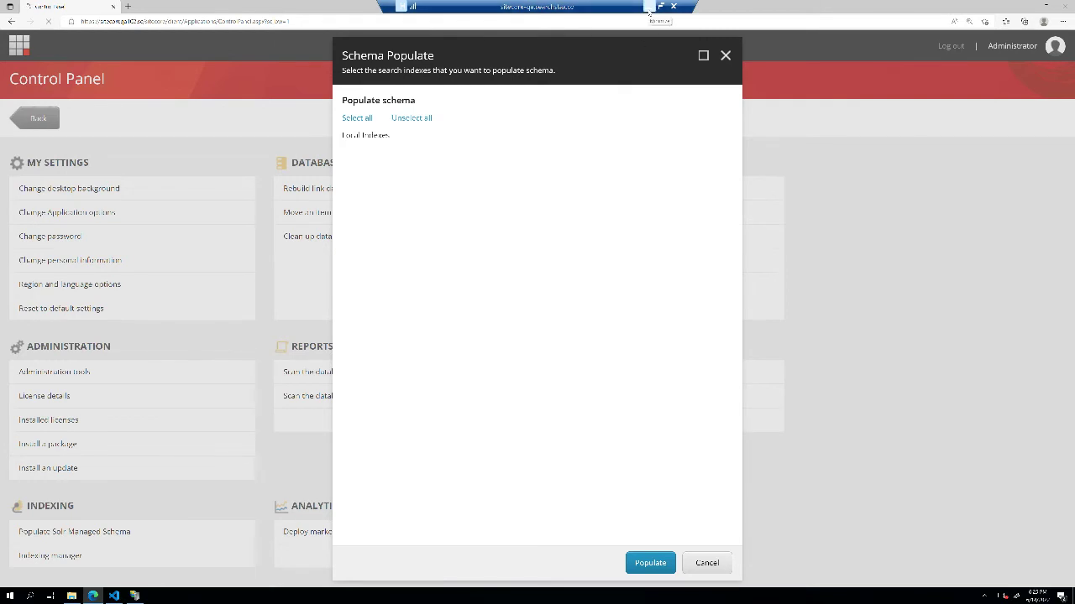
pyautogui.click(649, 8)
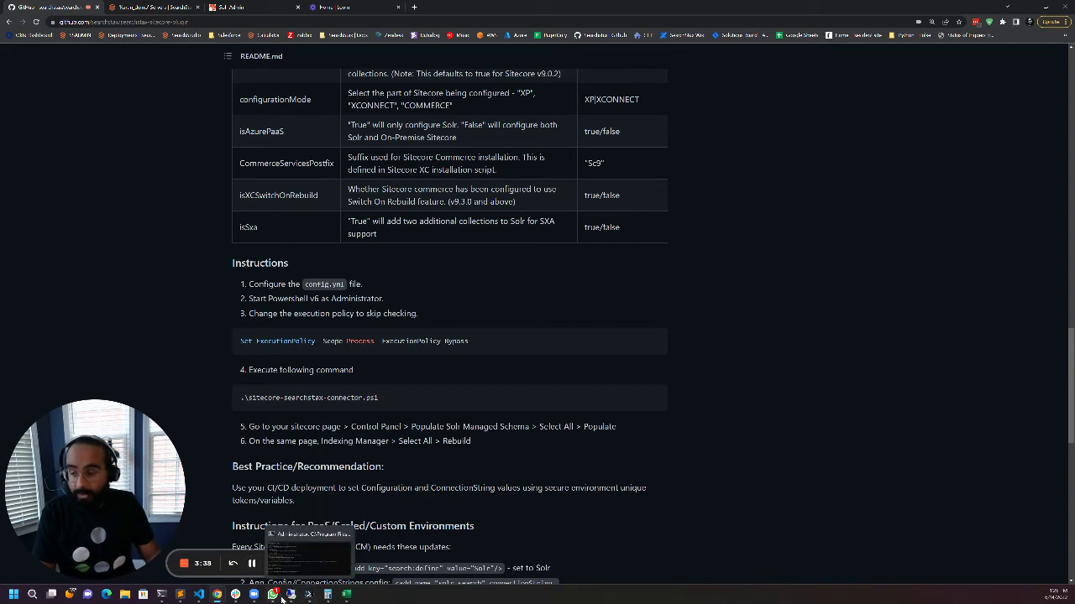
pyautogui.click(292, 597)
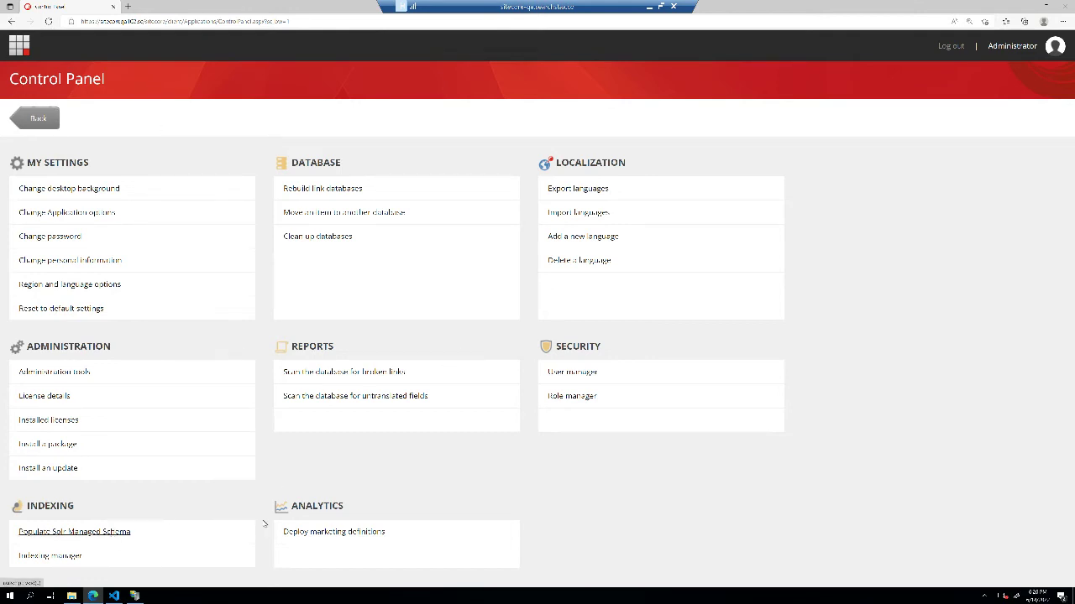
# Populate the Solr managed schema for all 13 local sitecore indexes
pyautogui.click(73, 534)
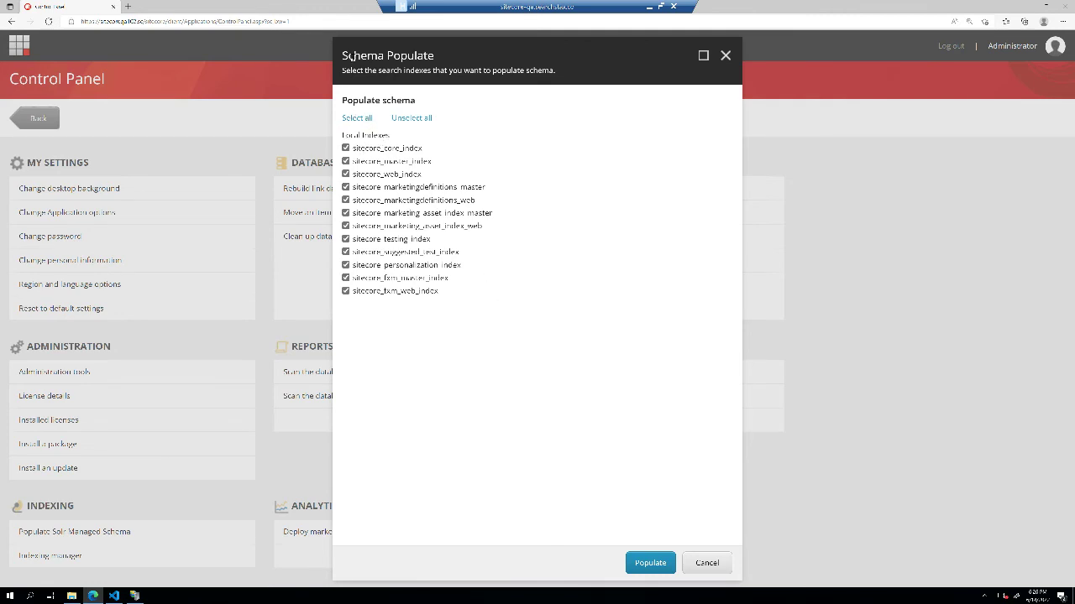
pyautogui.click(651, 569)
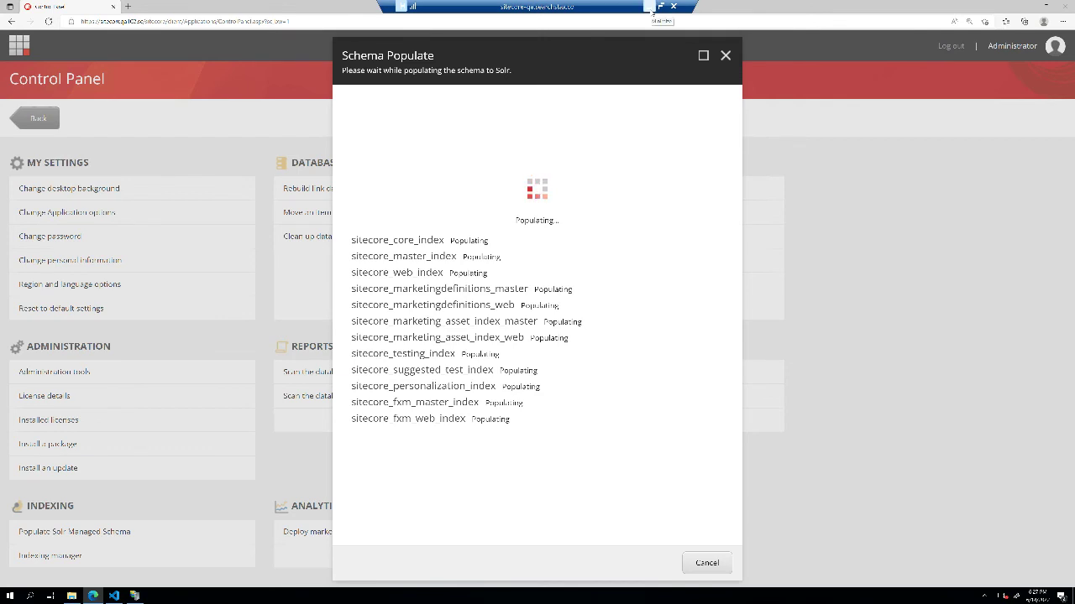
pyautogui.click(651, 6)
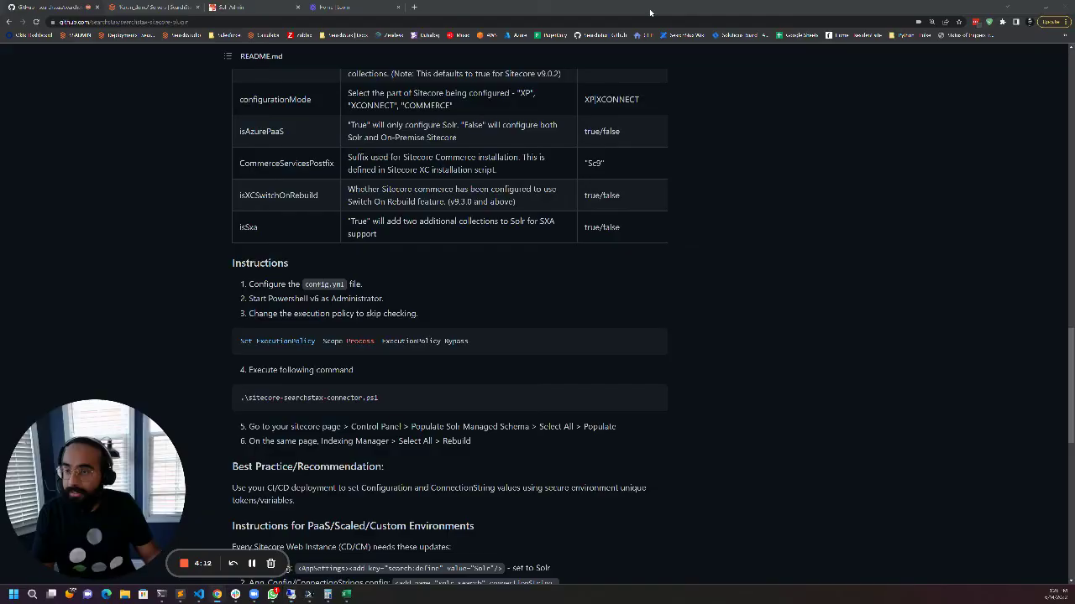
pyautogui.scroll(-1, 393, 353)
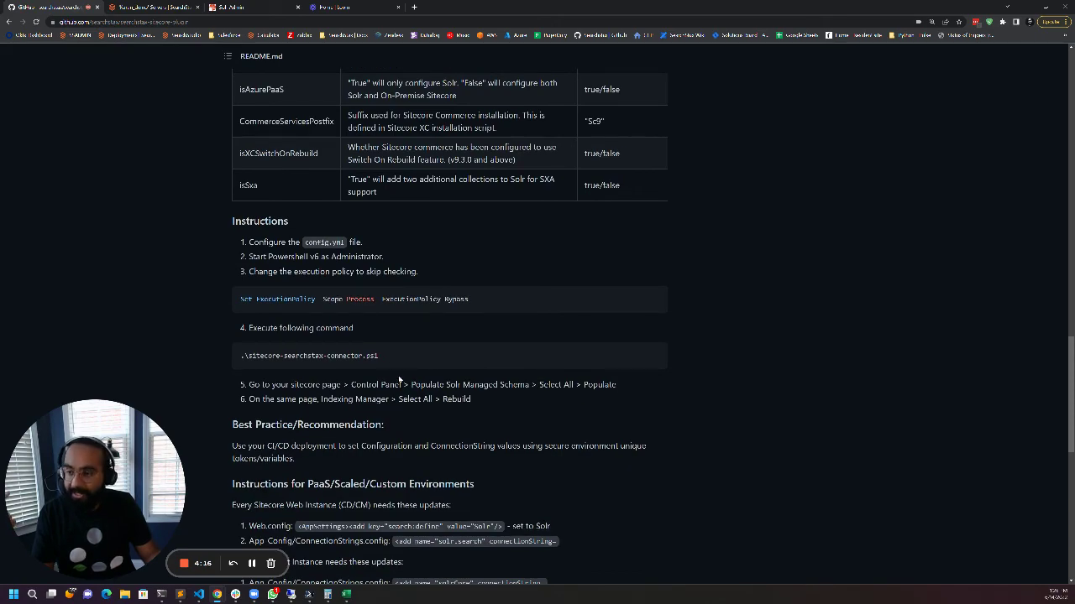
pyautogui.scroll(3, 395, 361)
pyautogui.scroll(5, 397, 380)
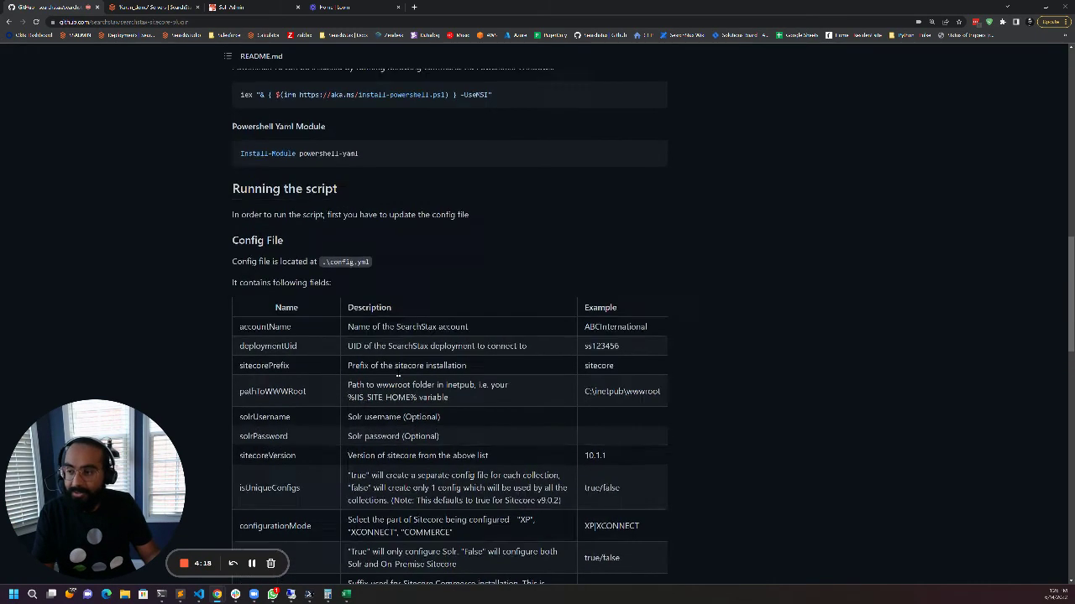
pyautogui.scroll(2, 397, 377)
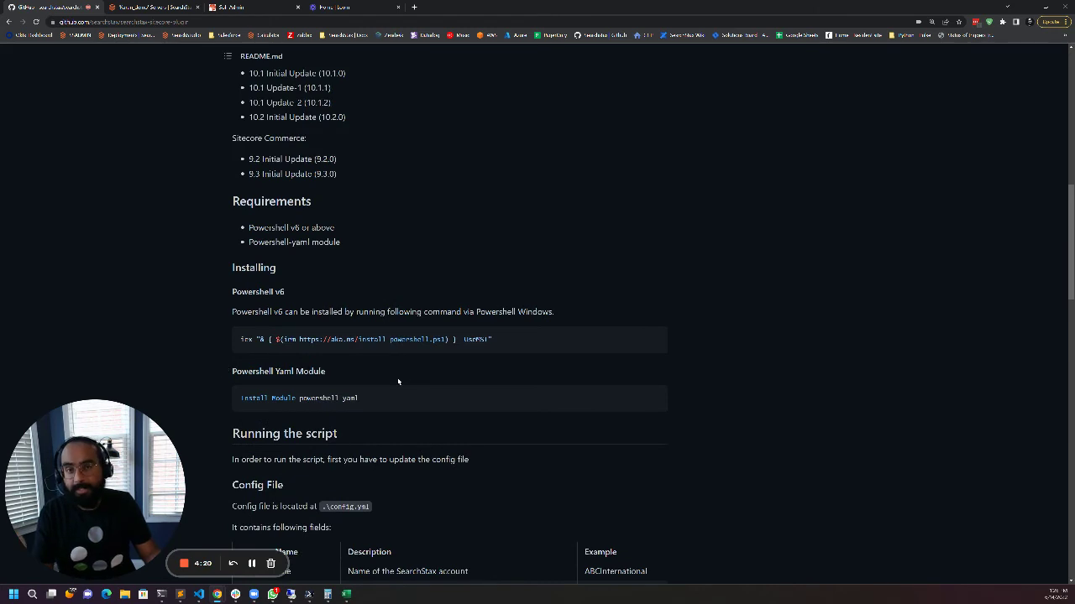
pyautogui.scroll(1, 398, 382)
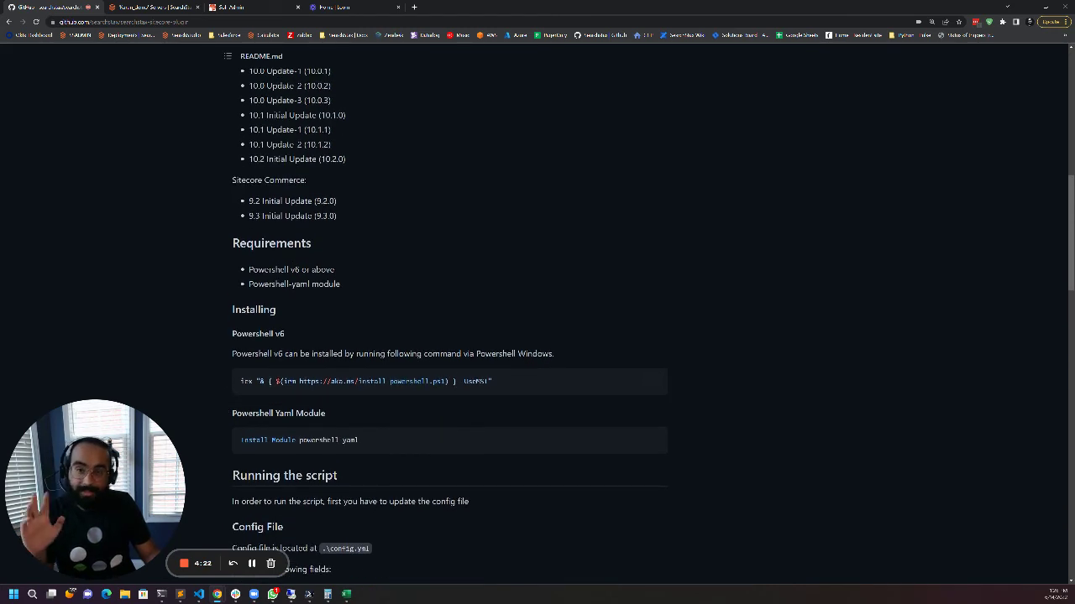